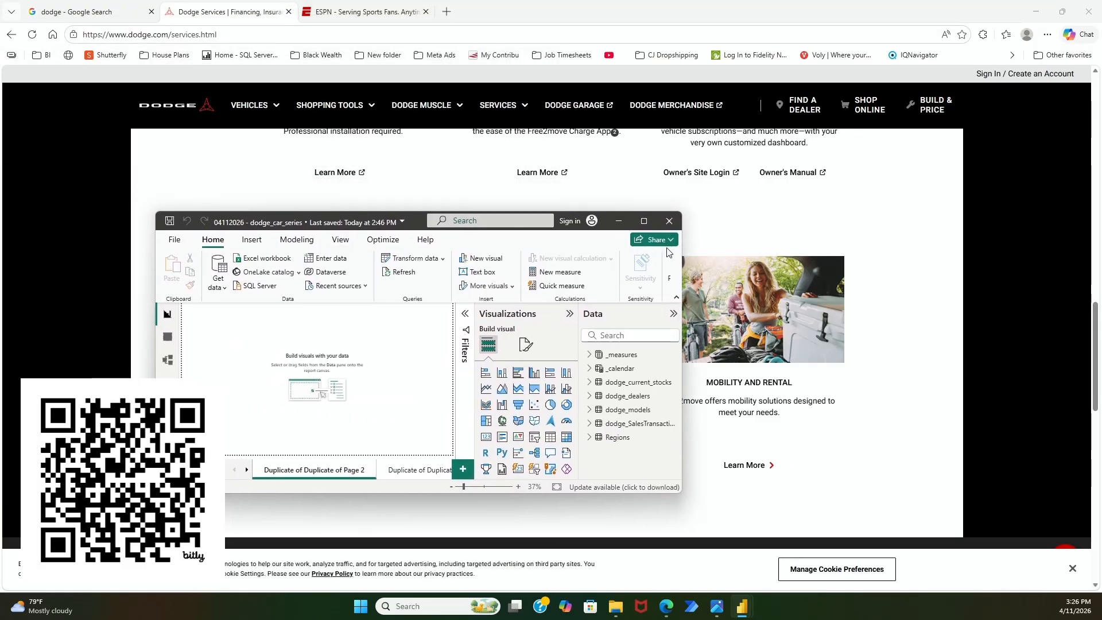
- Maximize the Power BI Desktop window showing the 04112026 - dodge_car_series report
click(650, 222)
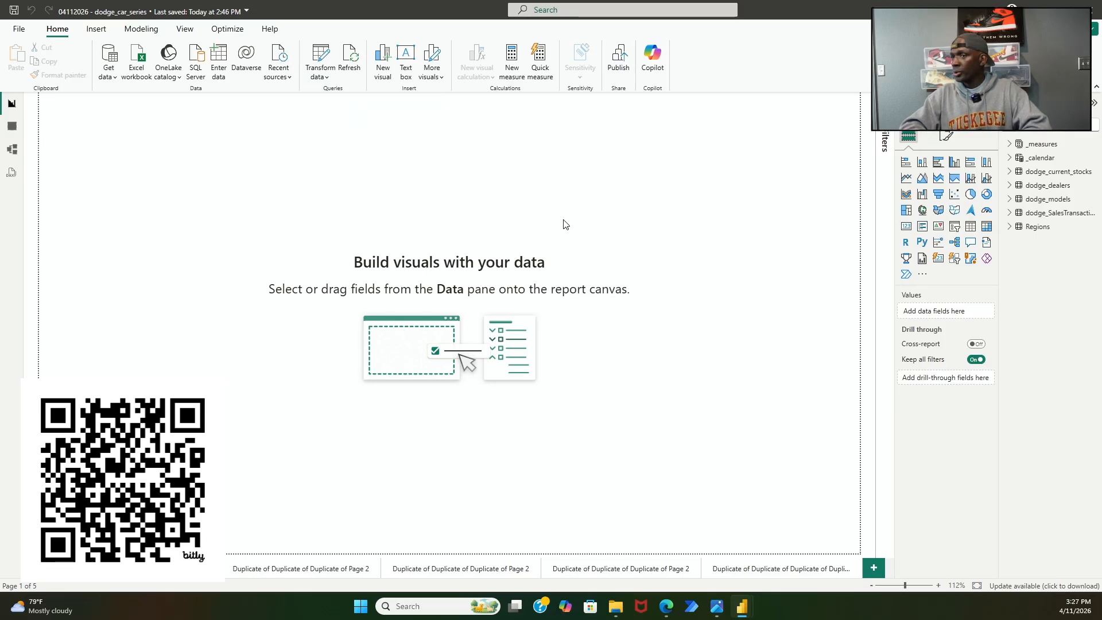
click(114, 84)
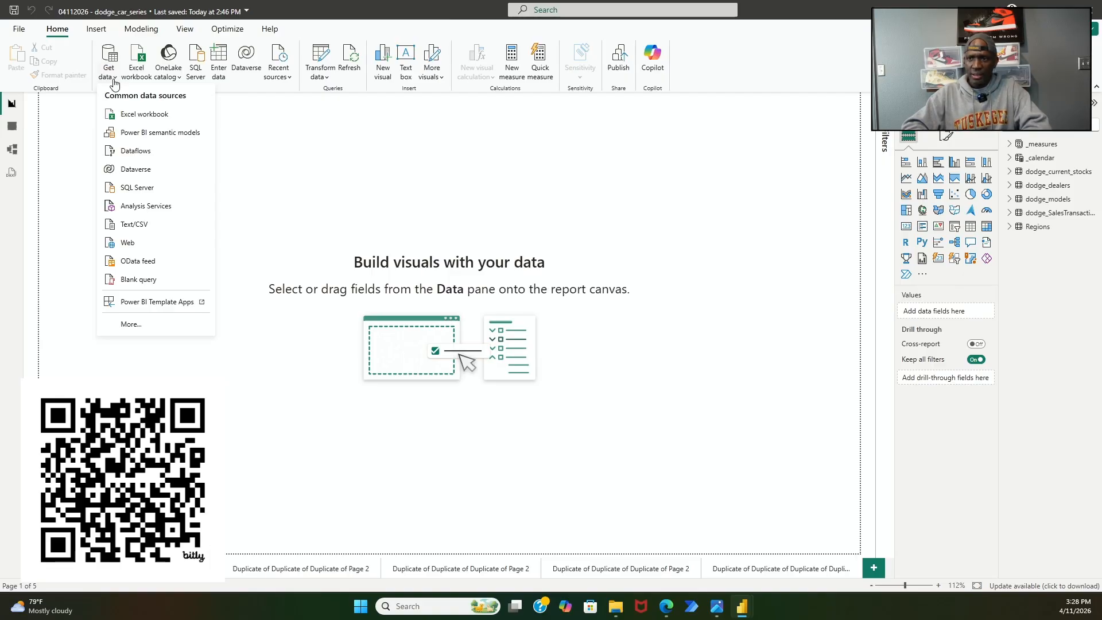
click(147, 115)
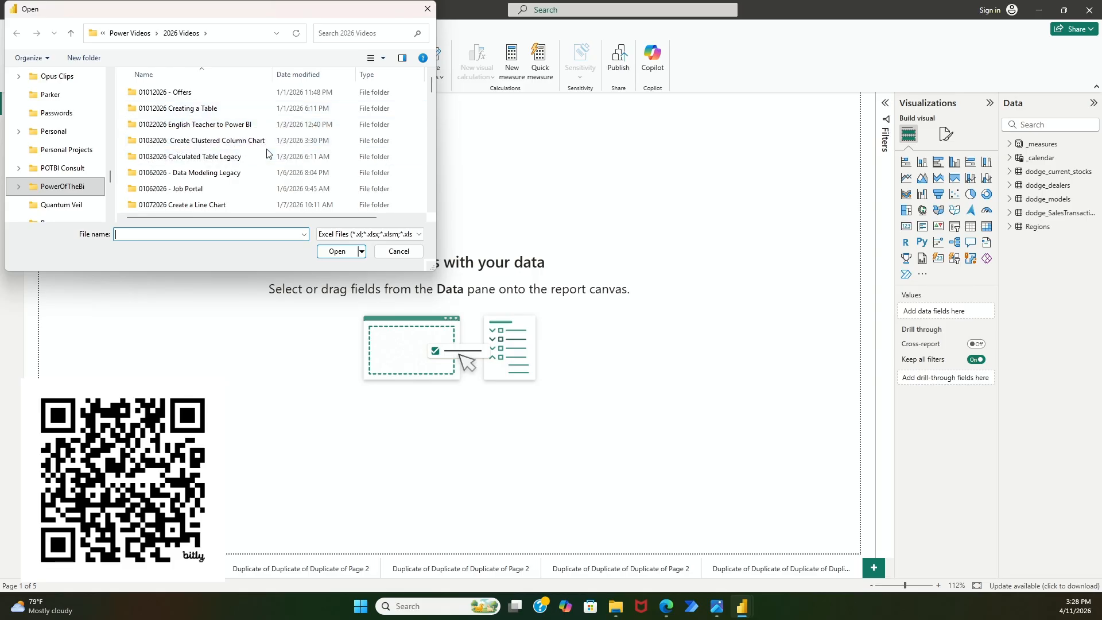
scroll(230, 164, down, 7)
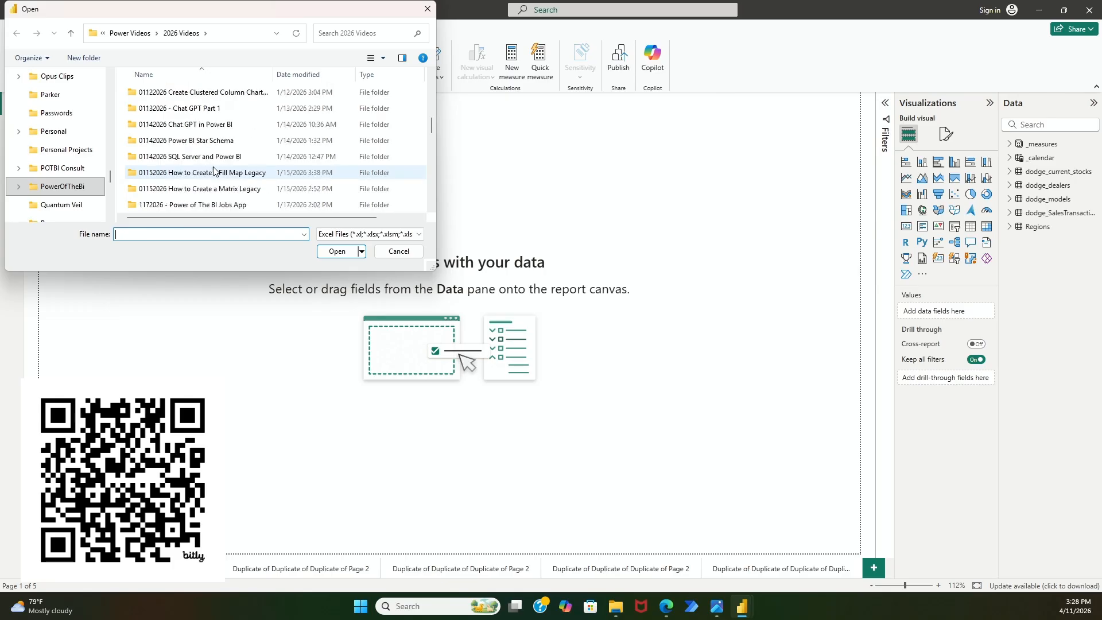
scroll(214, 171, down, 6)
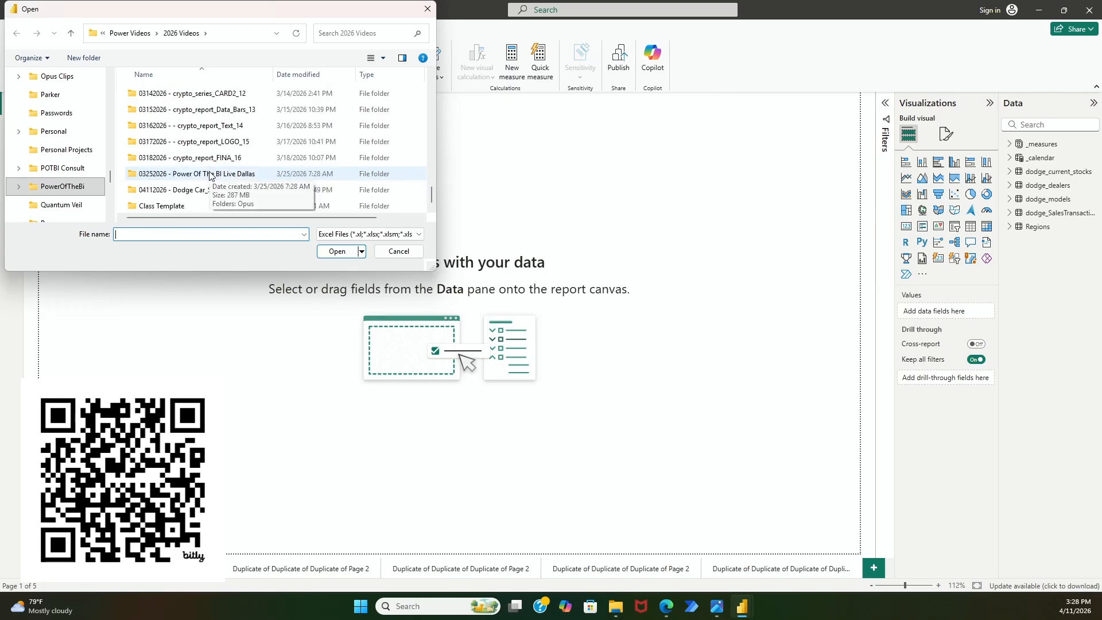
double_click(183, 191)
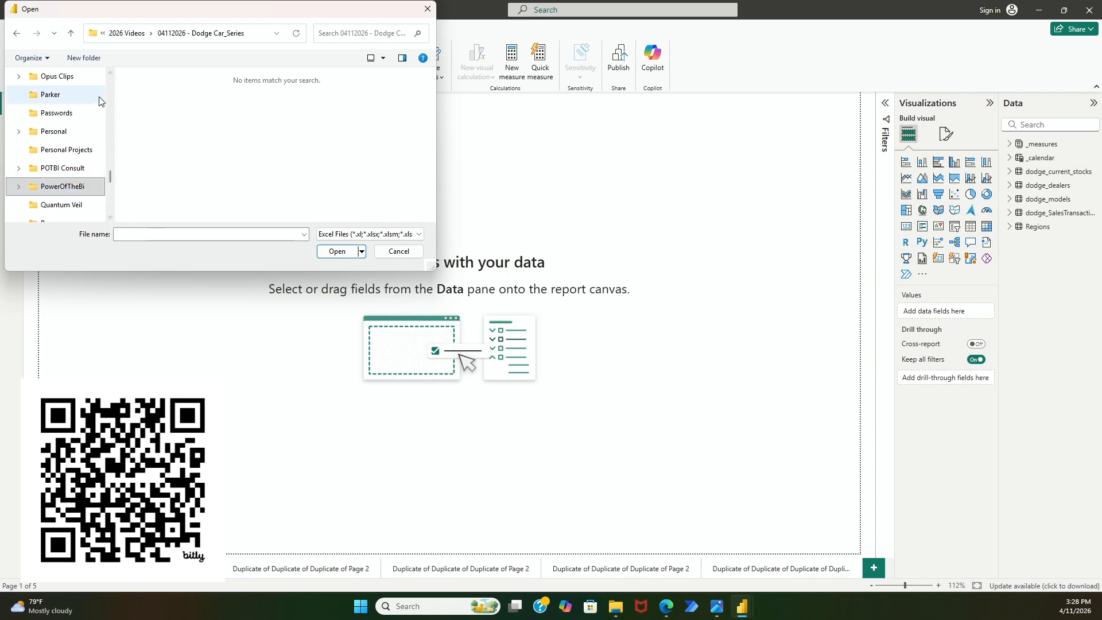
click(75, 37)
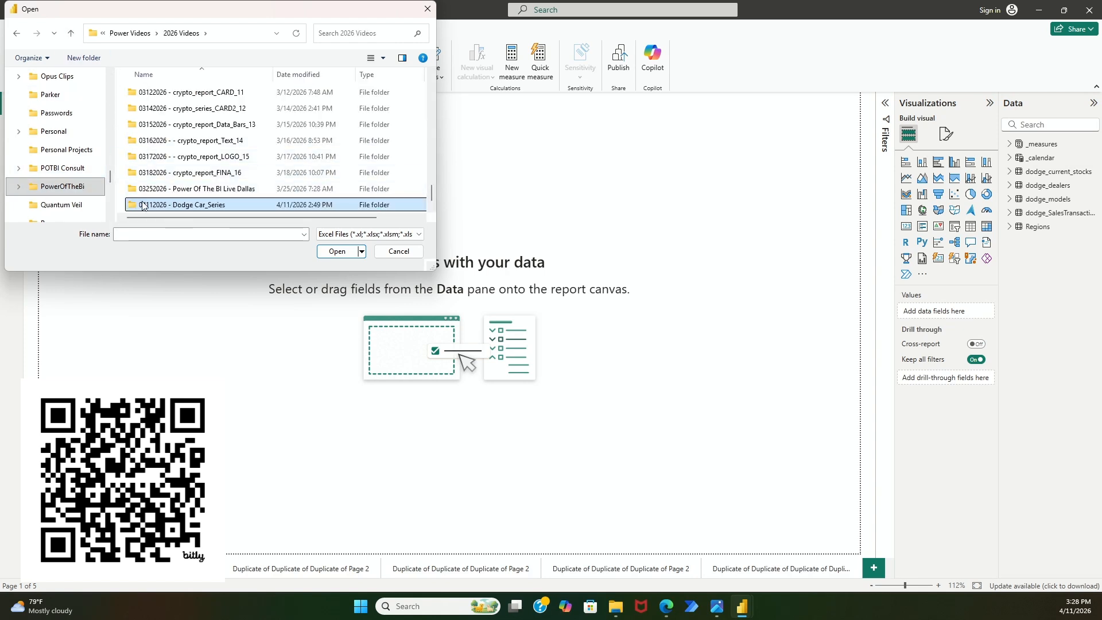
scroll(144, 201, down, 1)
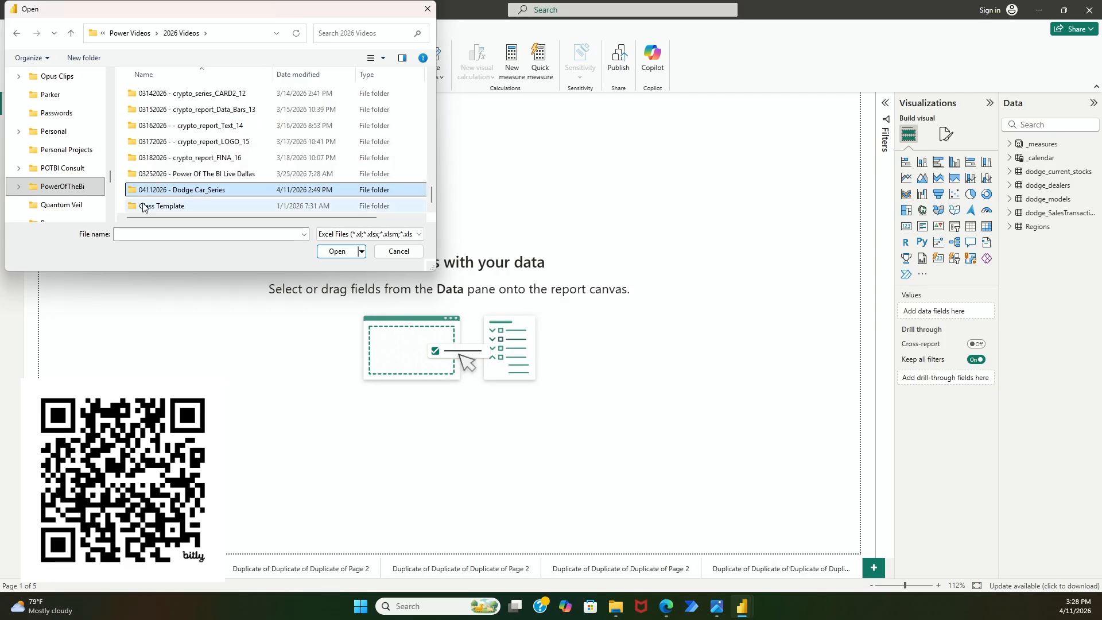
double_click(148, 191)
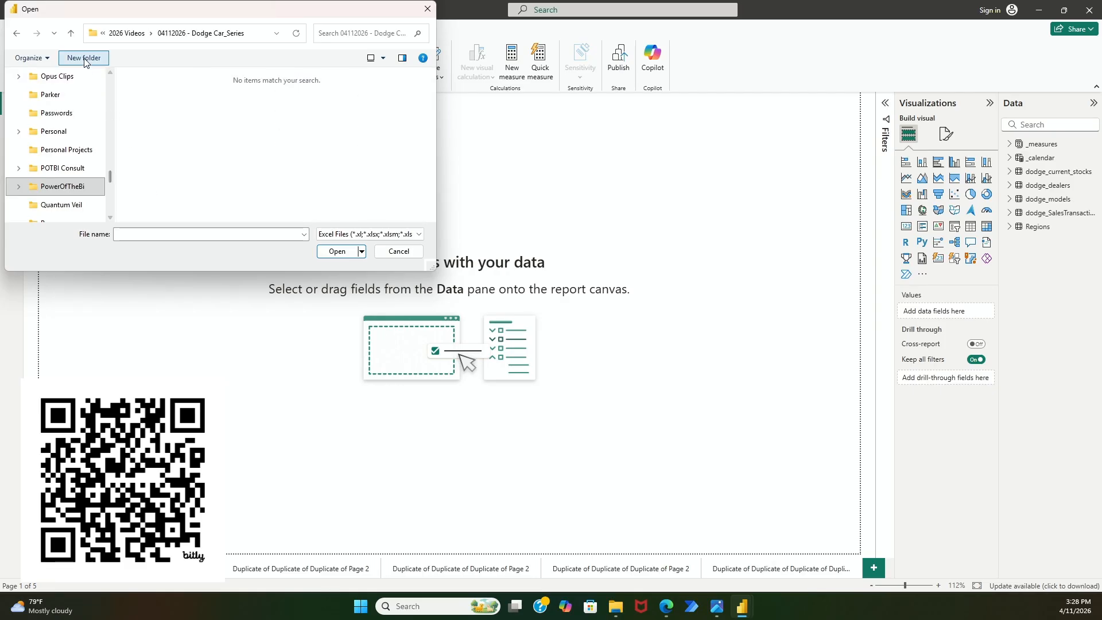
click(73, 36)
scroll(148, 192, down, 1)
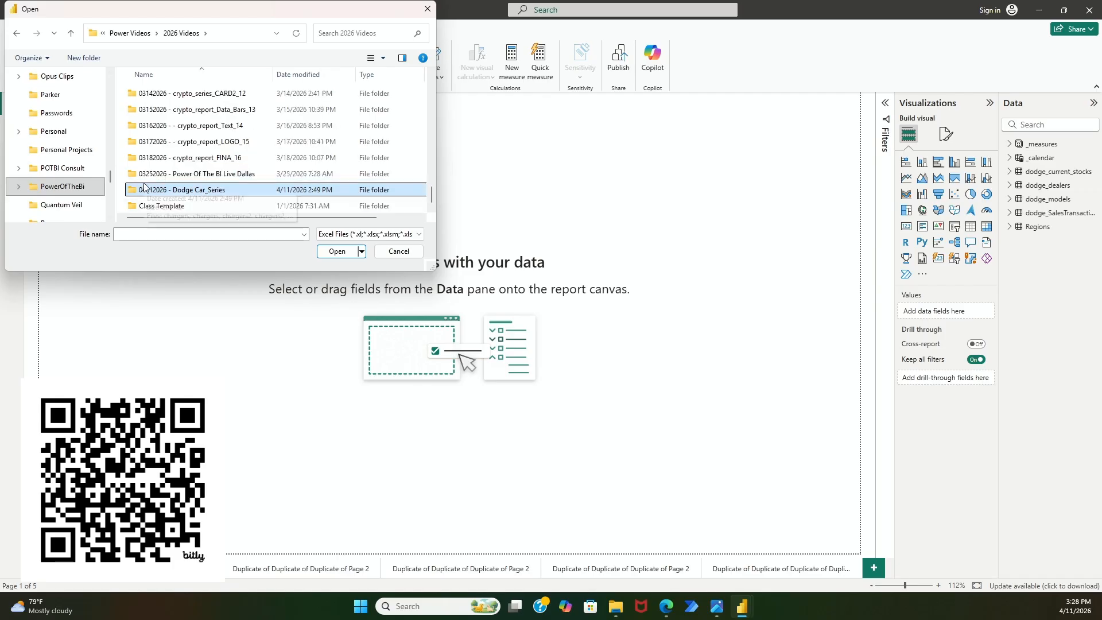
double_click(149, 207)
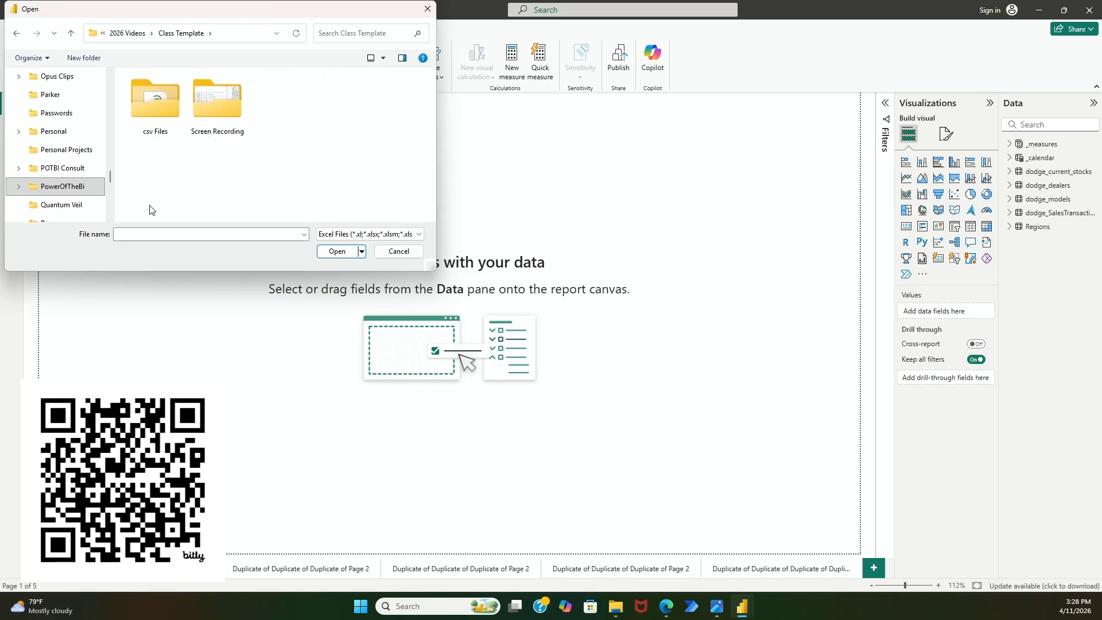
click(71, 36)
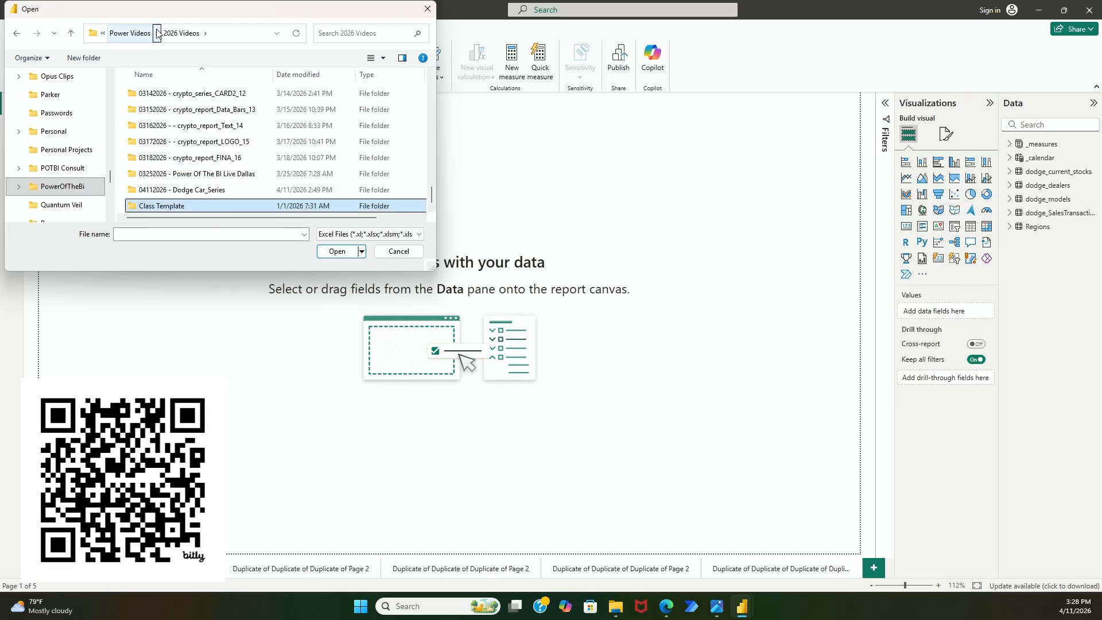
key(Escape)
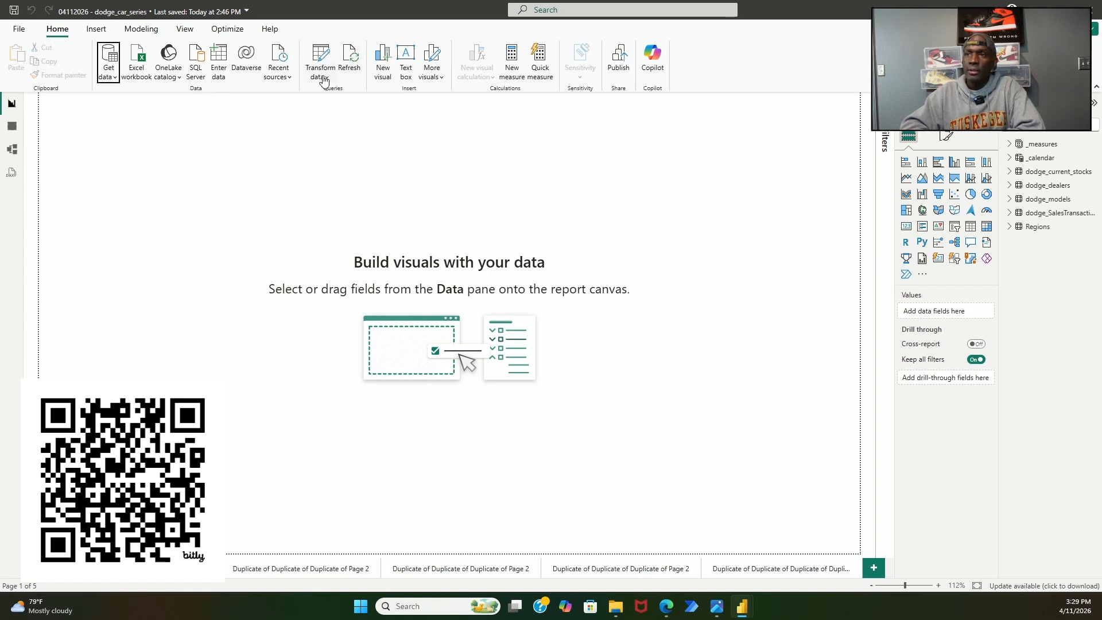
- Examine the full list of available Get Data connectors, including the database and Azure sources, and close it without connecting
click(111, 72)
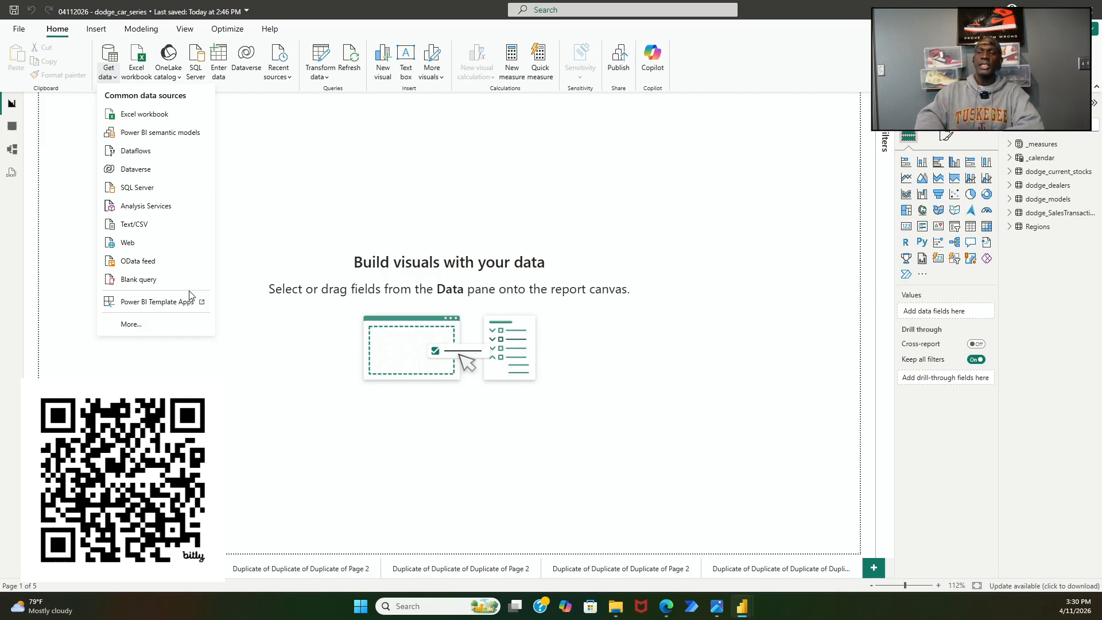
click(155, 325)
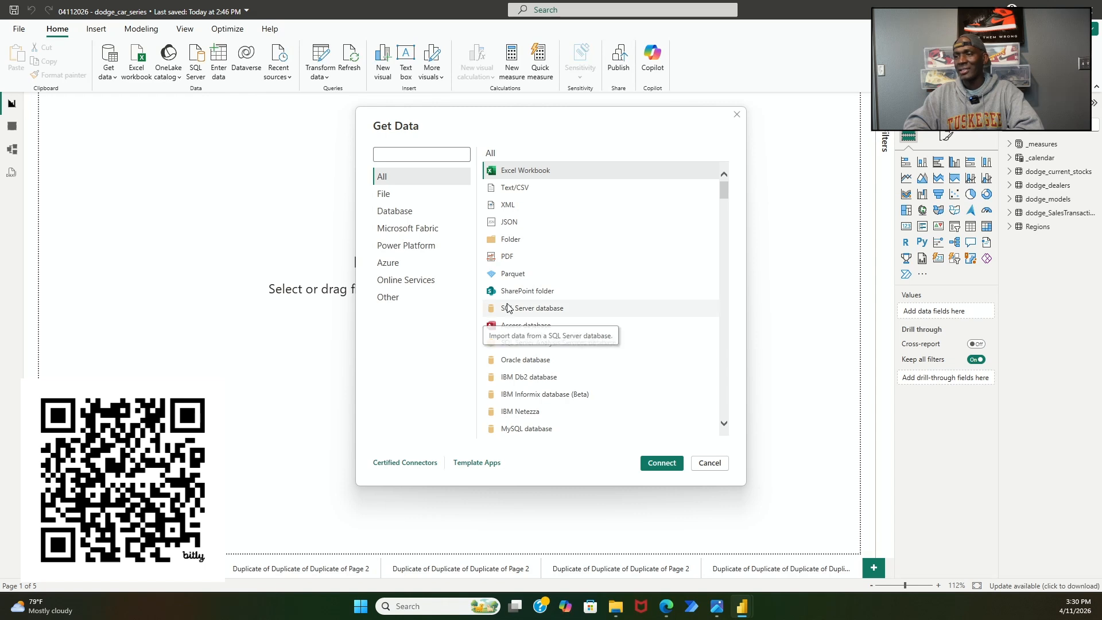
scroll(530, 301, down, 4)
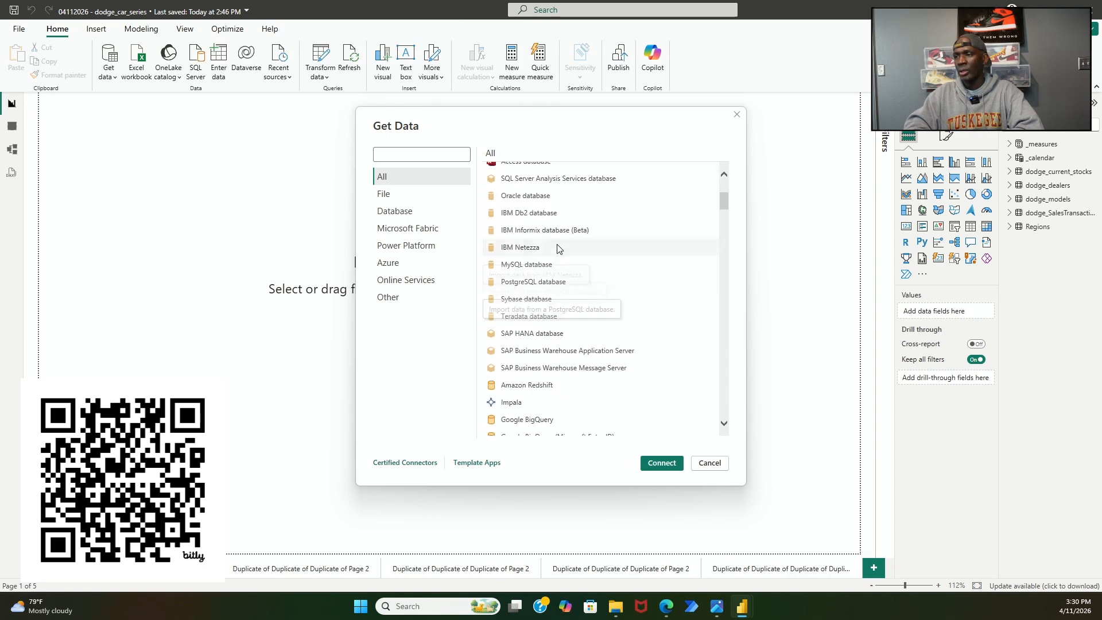
scroll(603, 256, down, 2)
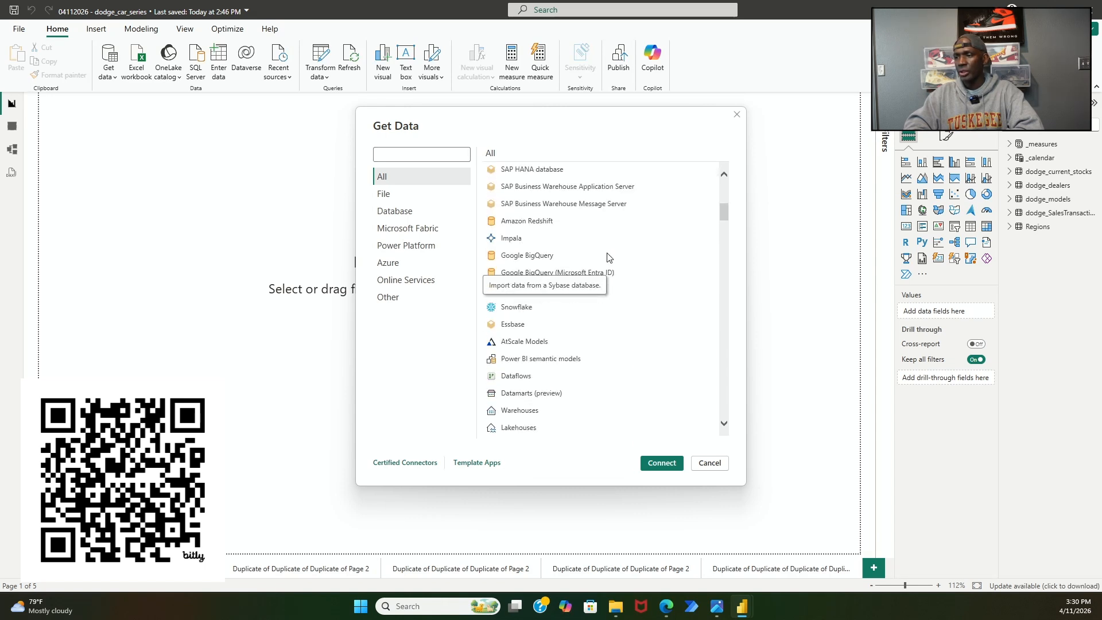
scroll(609, 257, down, 6)
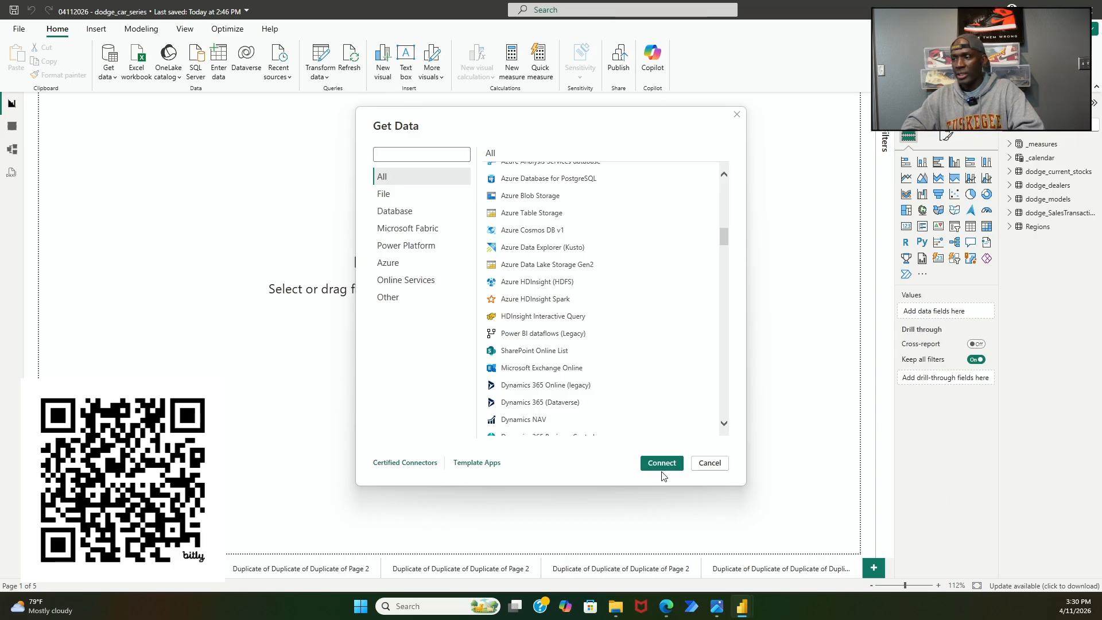
click(721, 466)
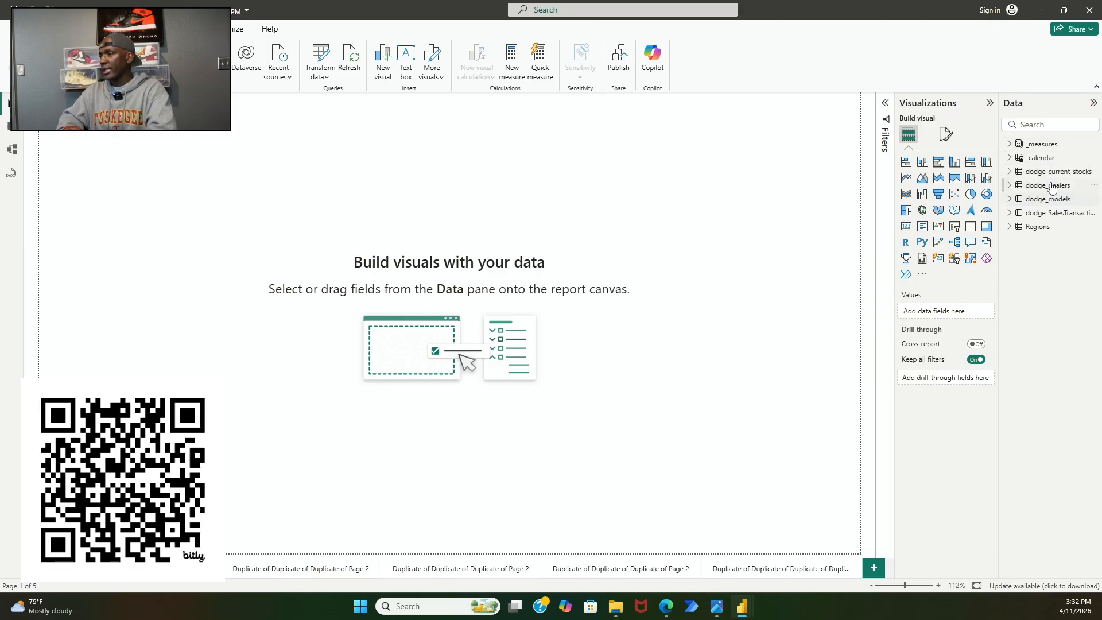
mouse_move(1050, 161)
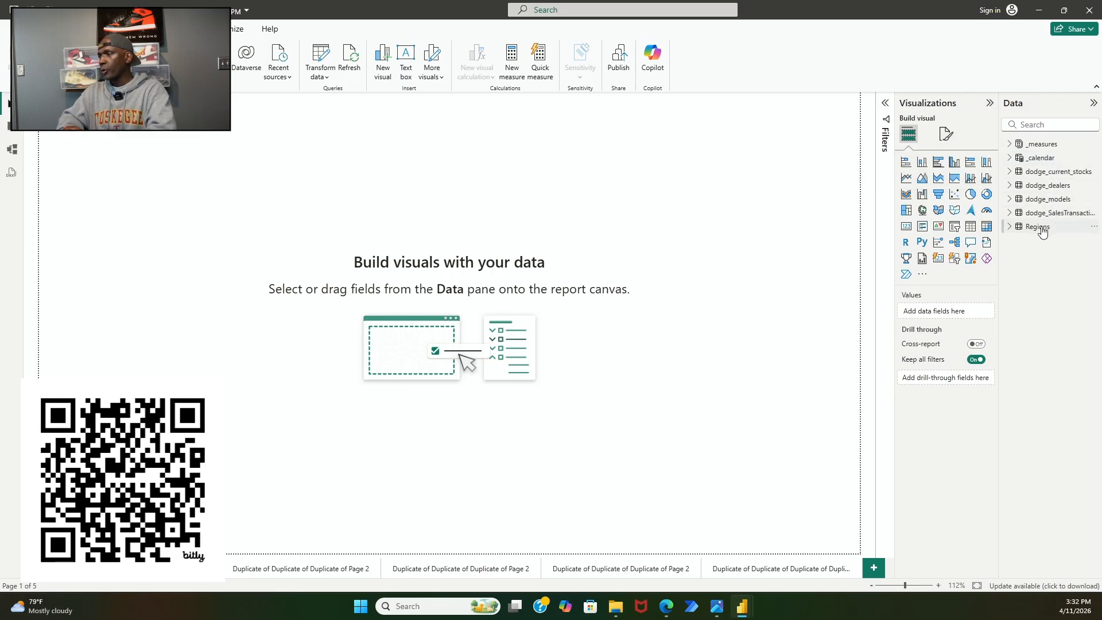
mouse_move(1042, 232)
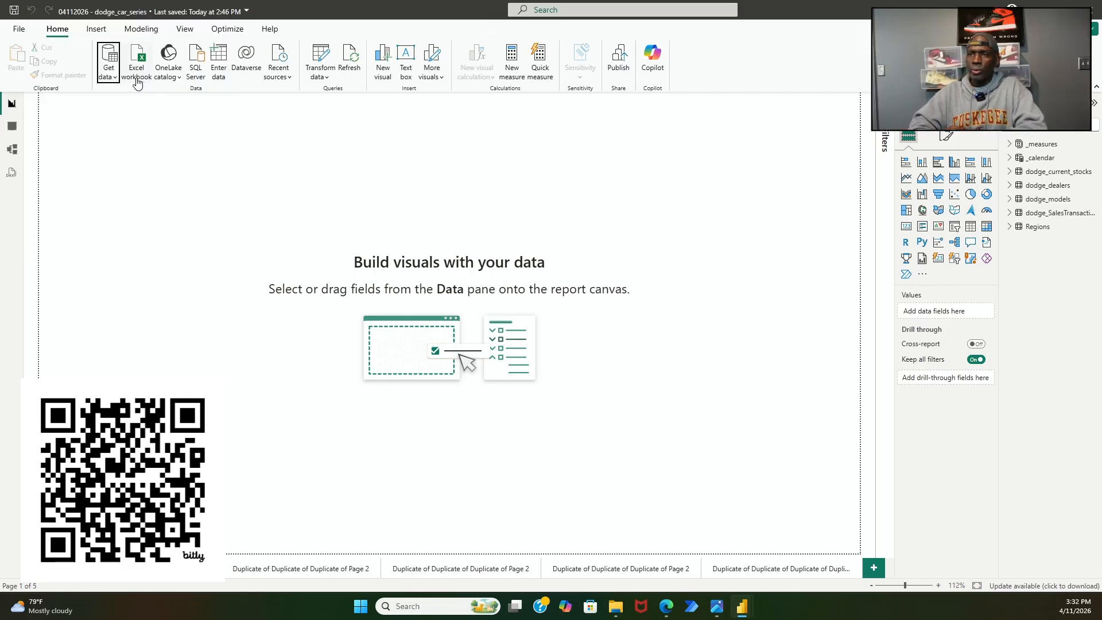
- Start a Text/CSV import and look for data files in the 04112026 - Dodge Car_Series folder
click(115, 82)
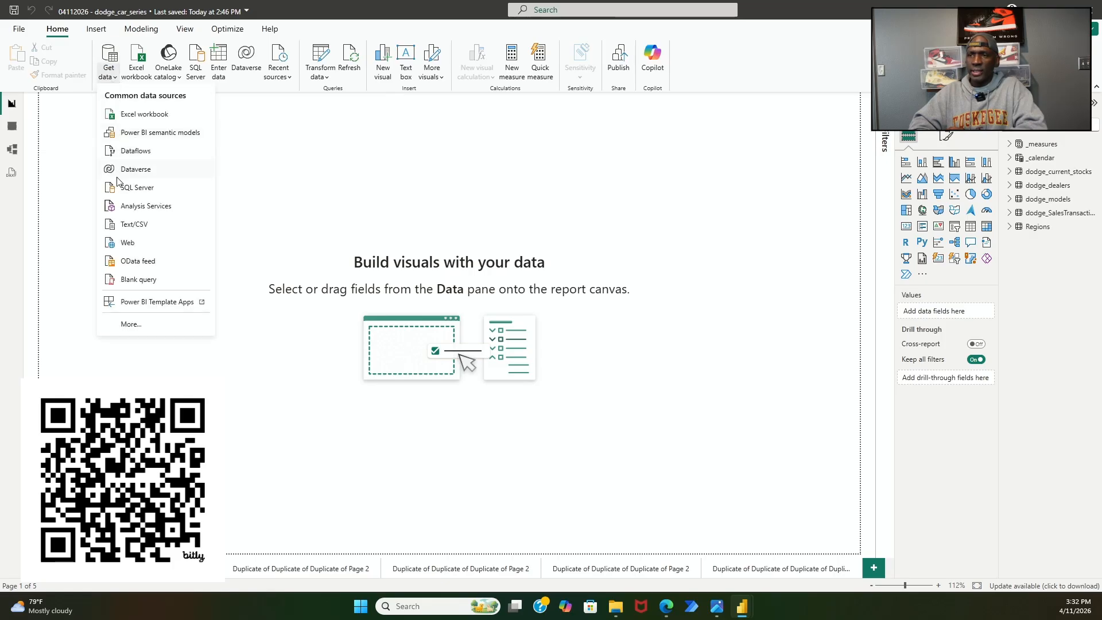
click(135, 222)
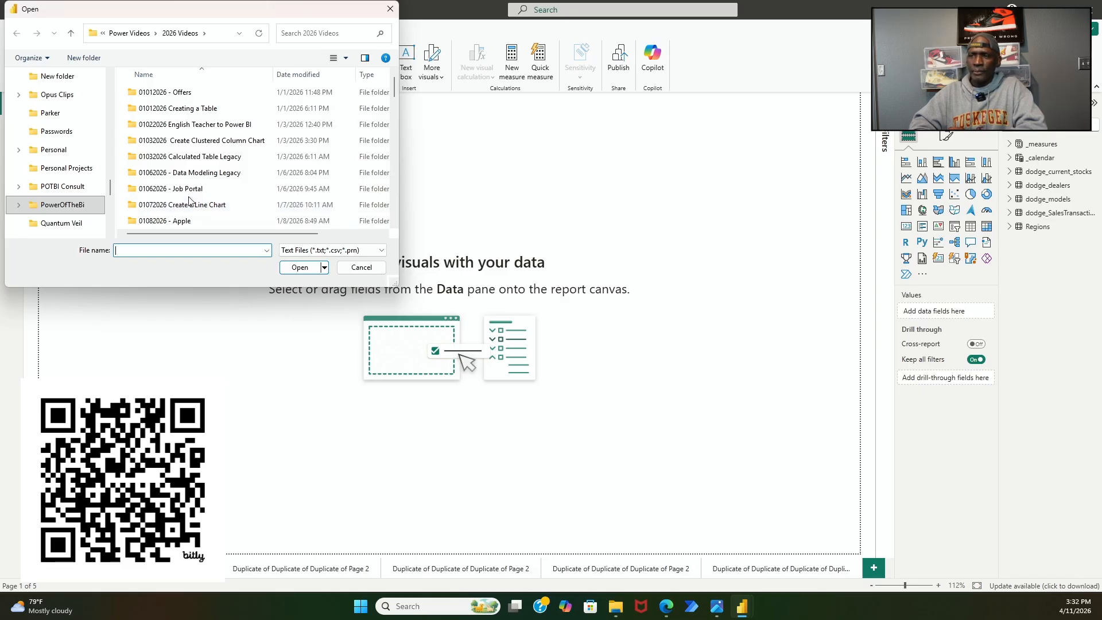
scroll(197, 195, down, 6)
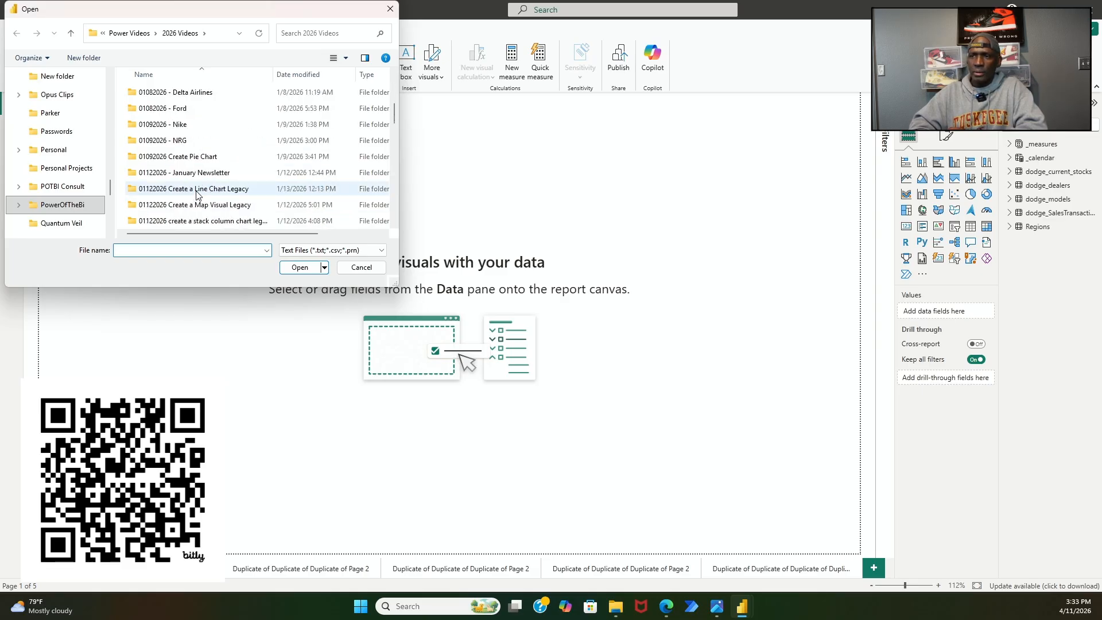
scroll(196, 211, down, 5)
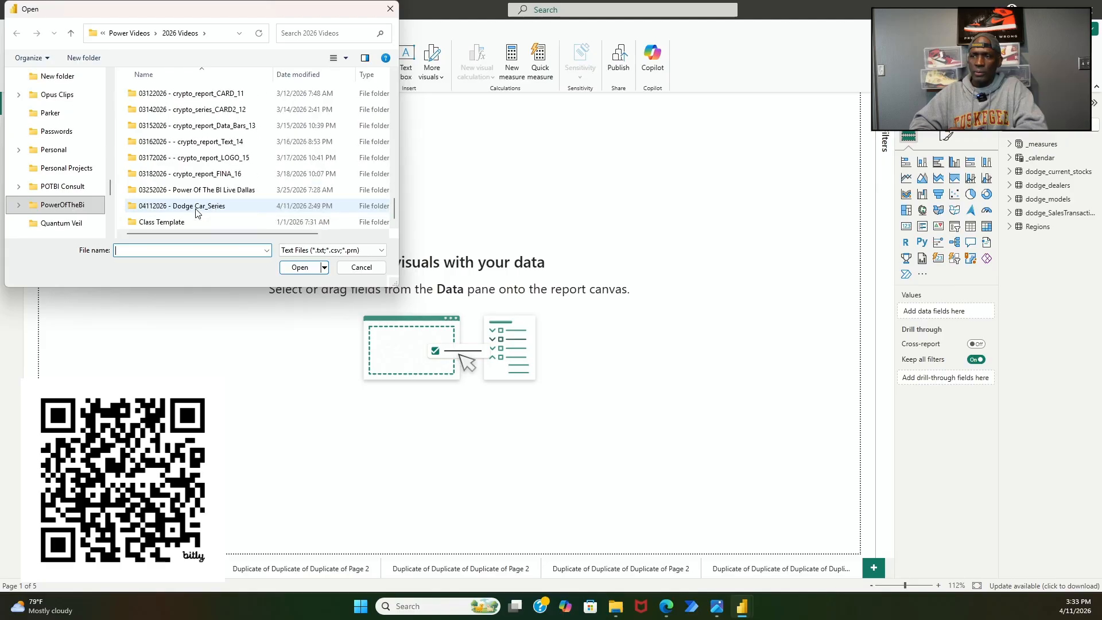
double_click(195, 208)
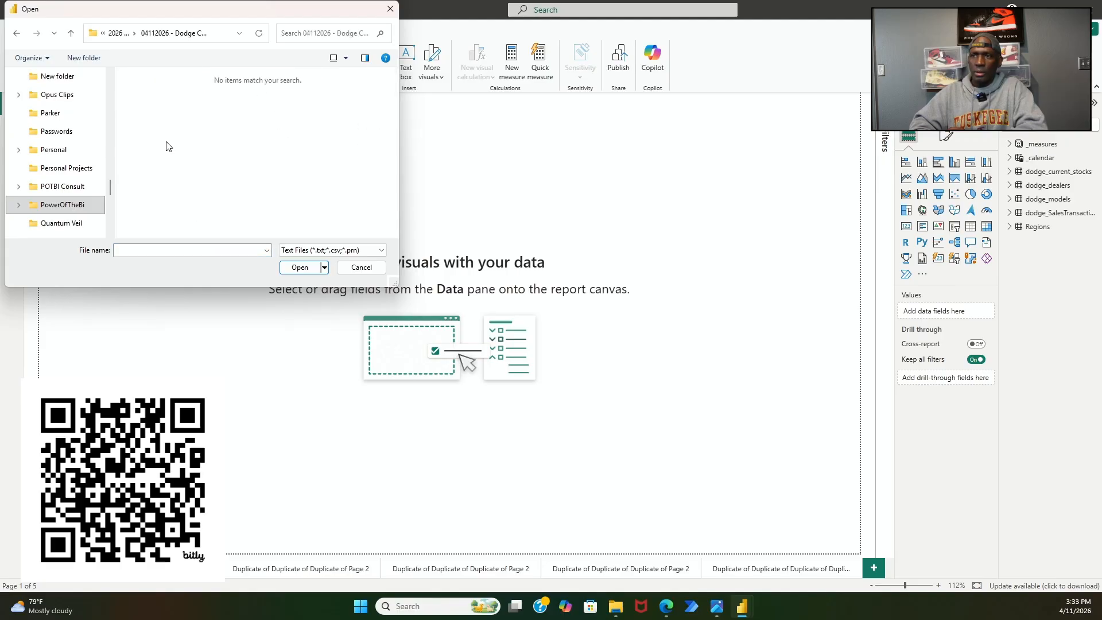
- Go to the 2025 Videos folder under Power Videos and open the fortune_500__dodge folder inside Power Money Mondays
click(72, 35)
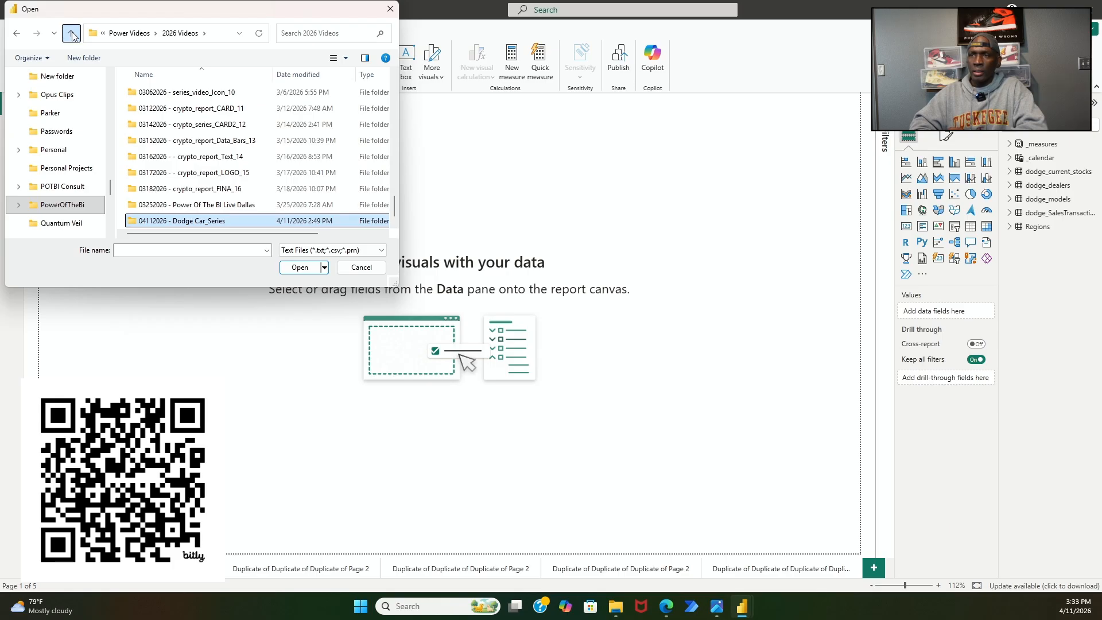
click(71, 35)
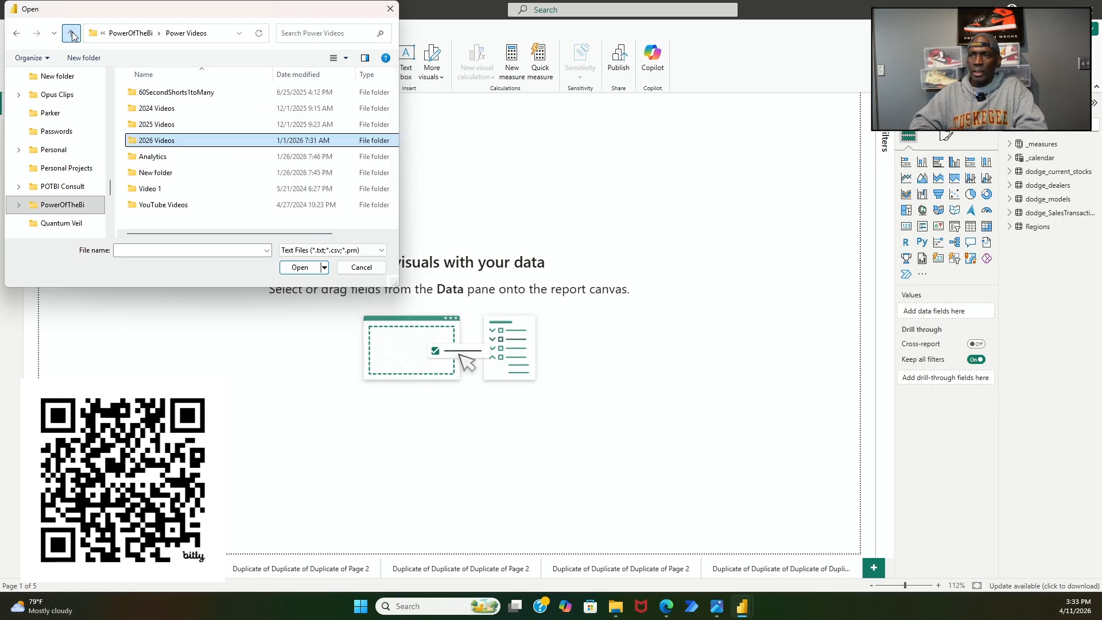
double_click(147, 123)
scroll(149, 148, down, 15)
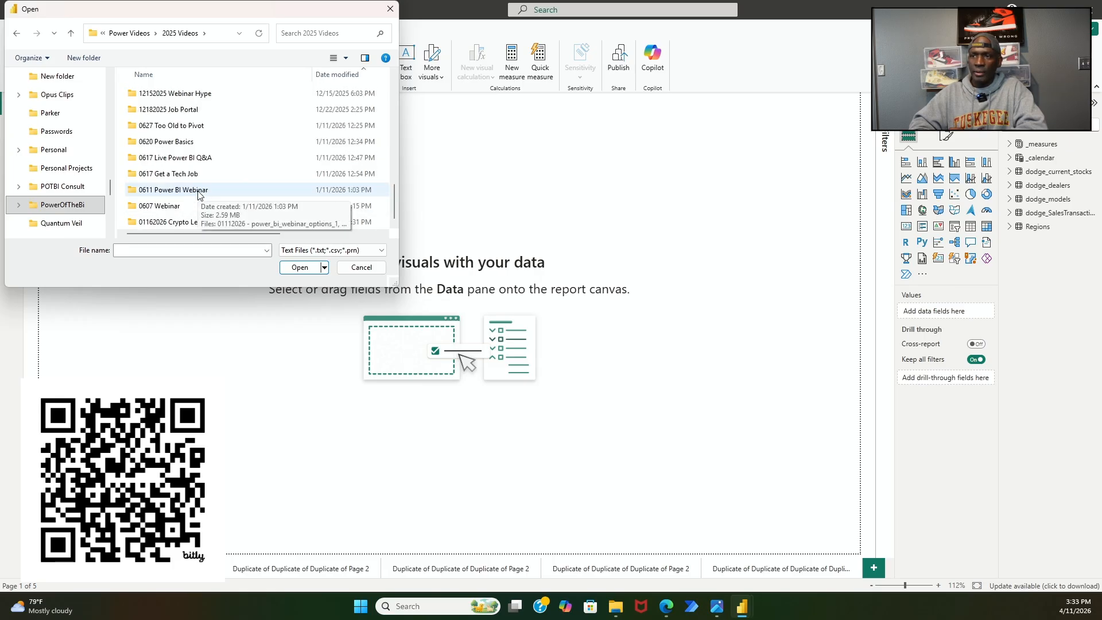
scroll(198, 195, up, 2)
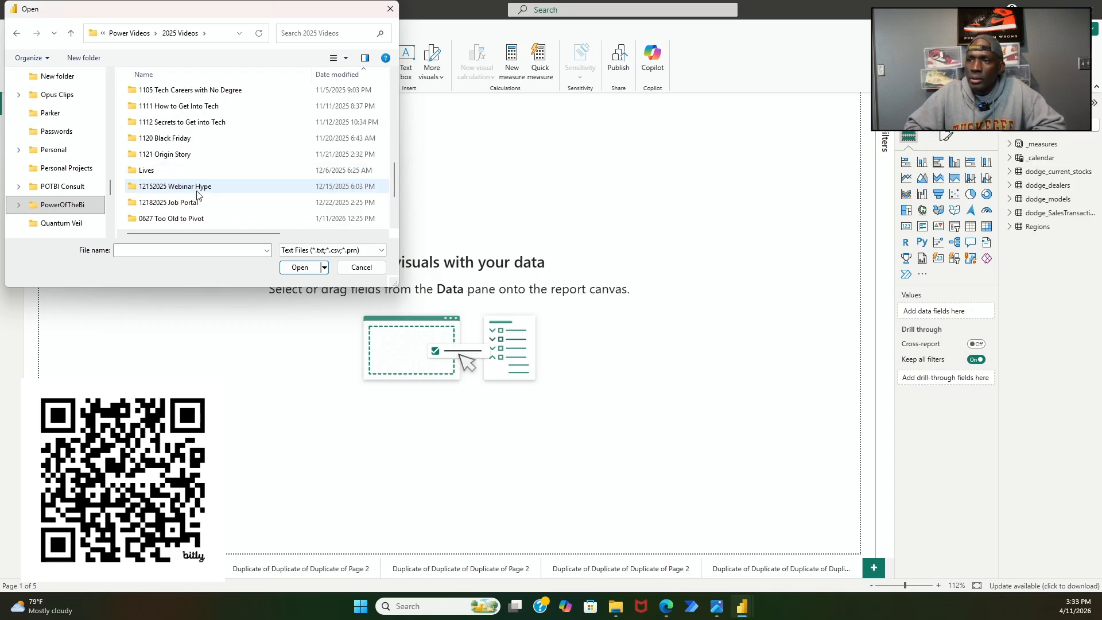
scroll(196, 188, down, 1)
scroll(197, 194, down, 1)
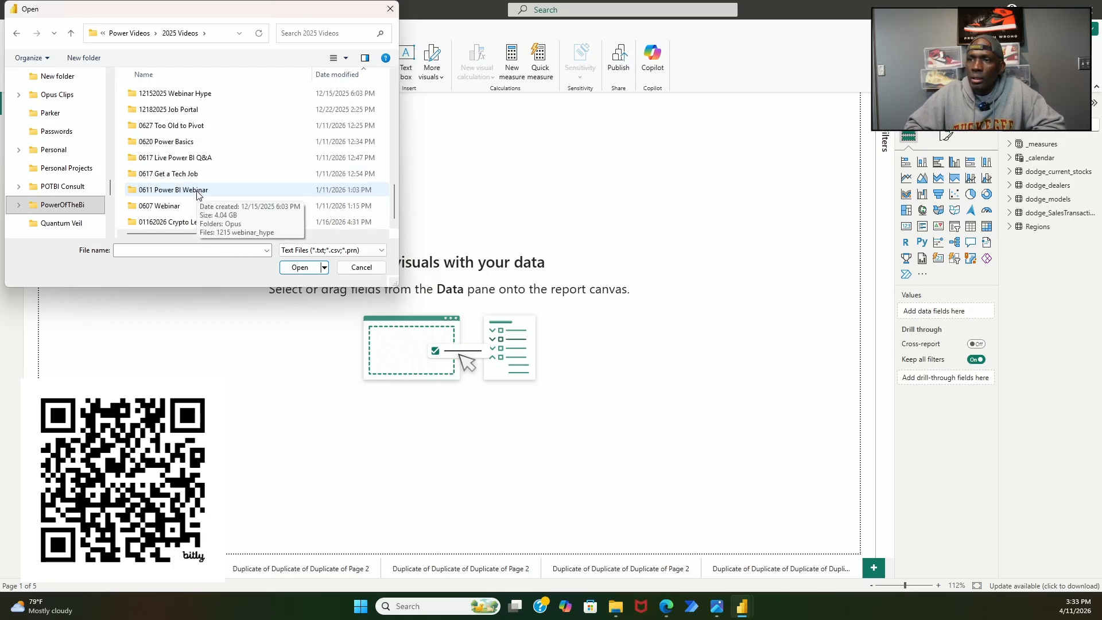
scroll(201, 193, up, 3)
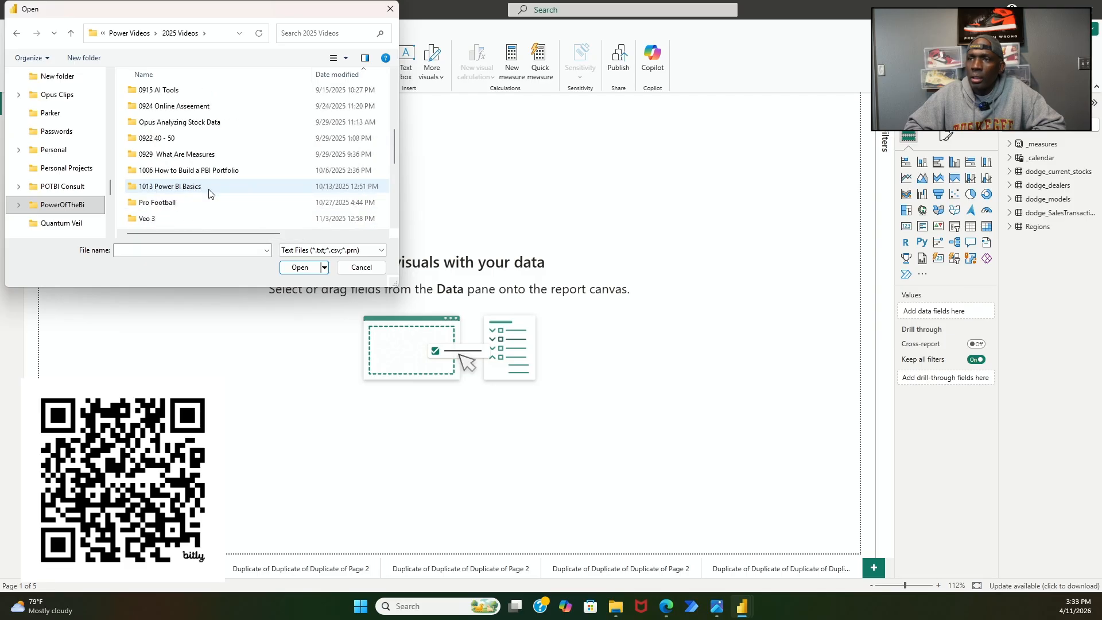
scroll(209, 194, up, 2)
scroll(210, 194, up, 3)
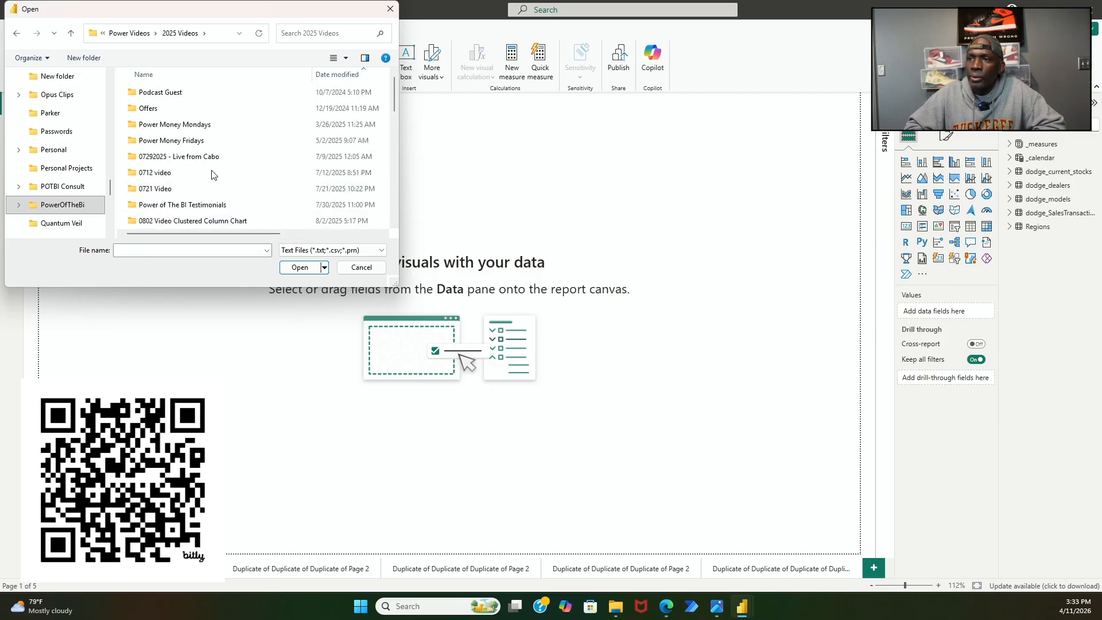
double_click(192, 124)
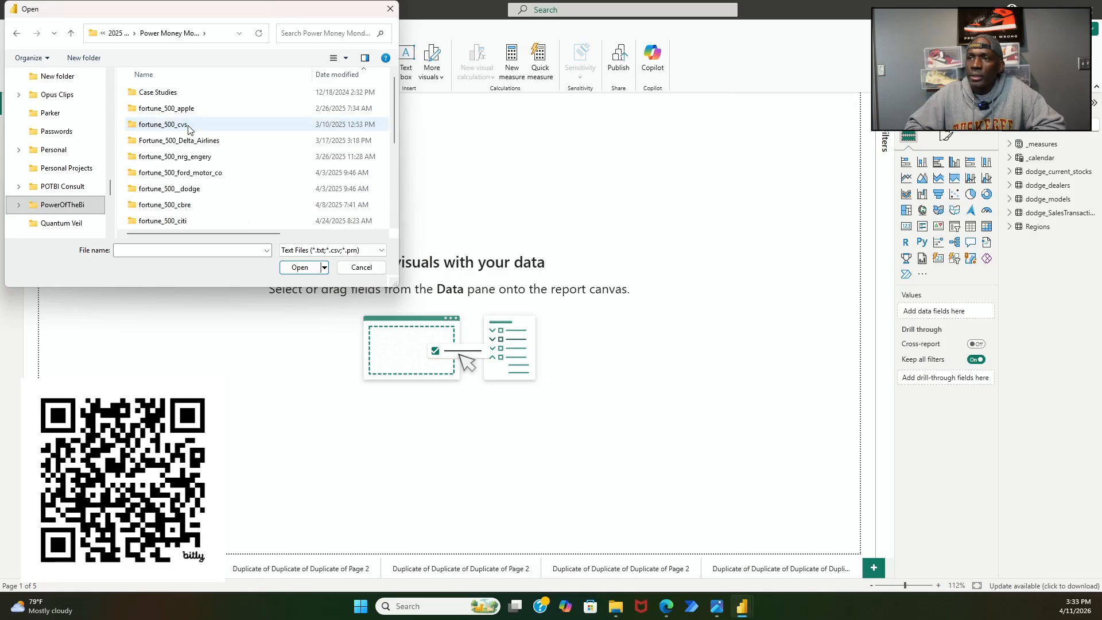
double_click(192, 195)
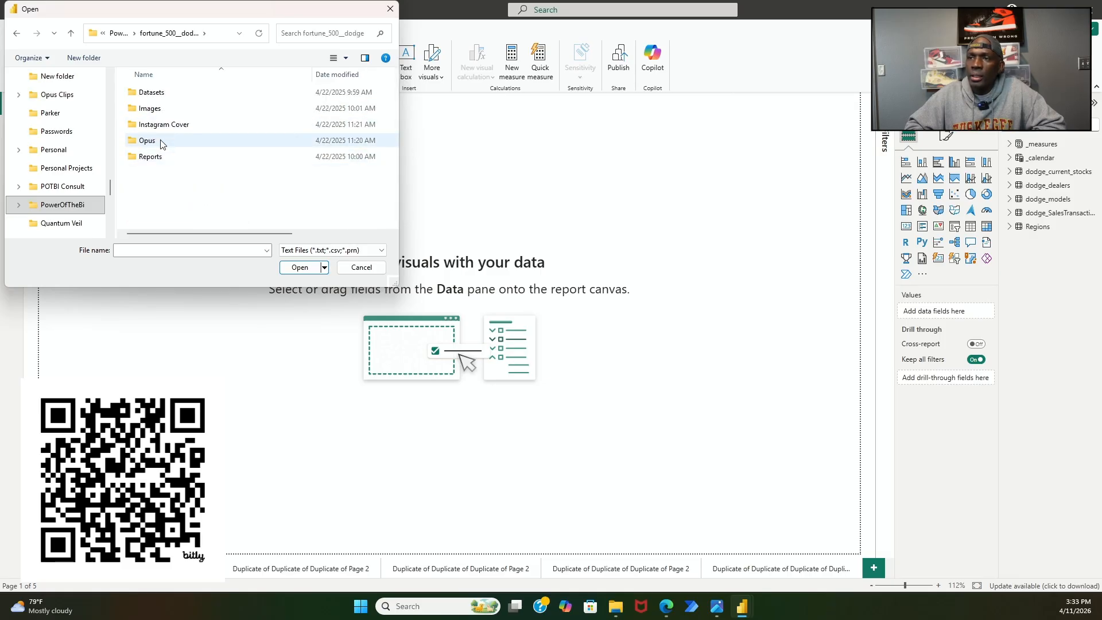
- Import the dodge_models CSV file from the Datasets folder of fortune_500__dodge
click(156, 96)
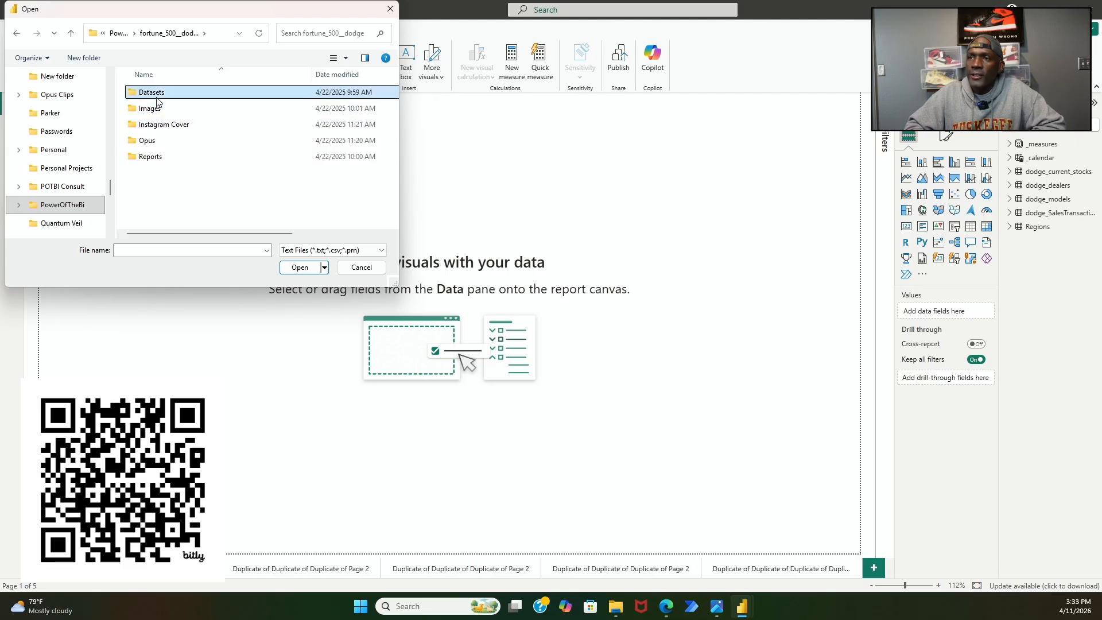
double_click(157, 98)
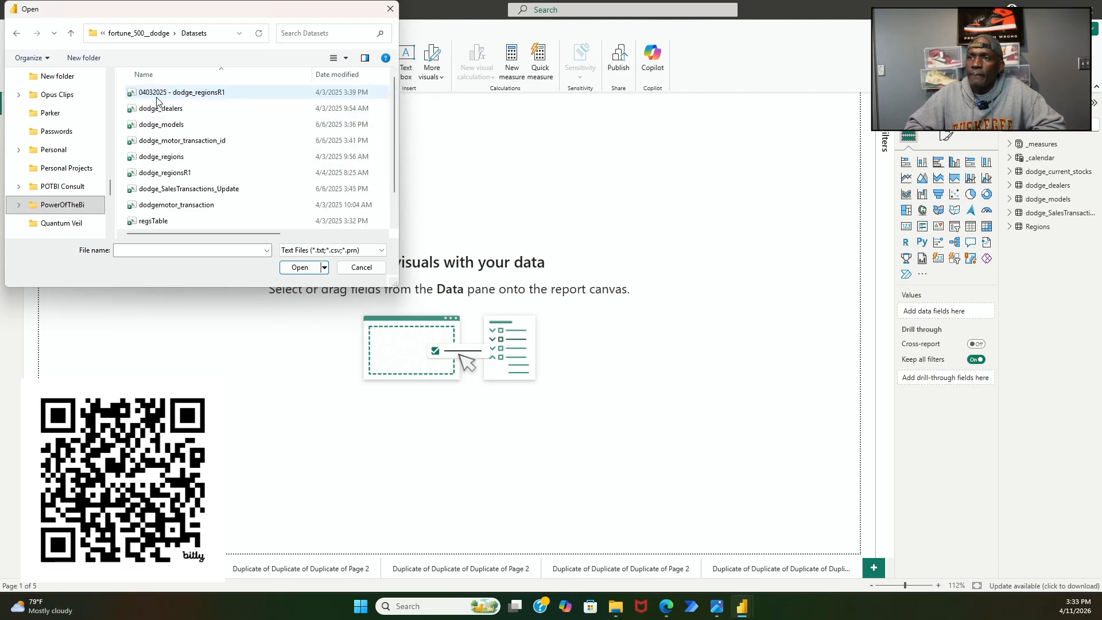
click(198, 130)
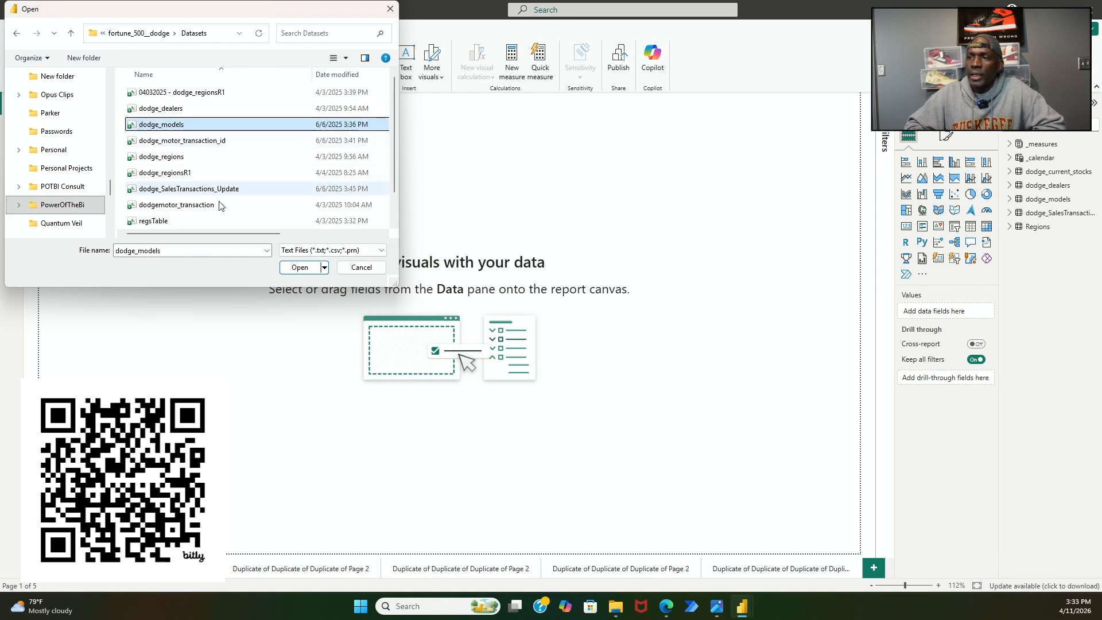
click(298, 268)
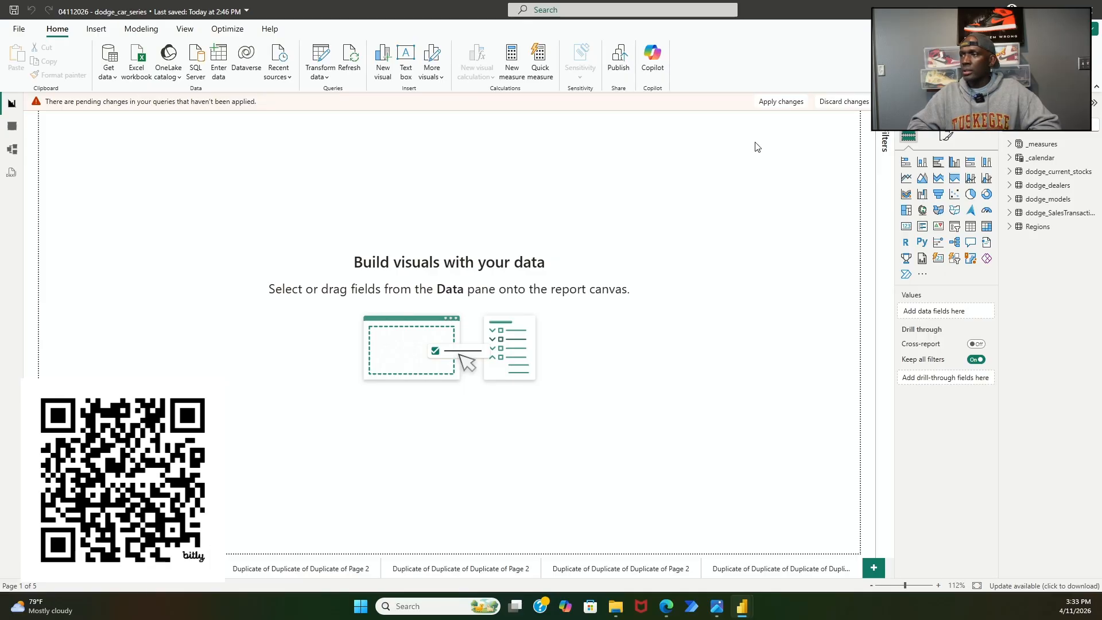
- Review which queries a discard would affect, keep the changes, and apply the pending query changes
click(824, 105)
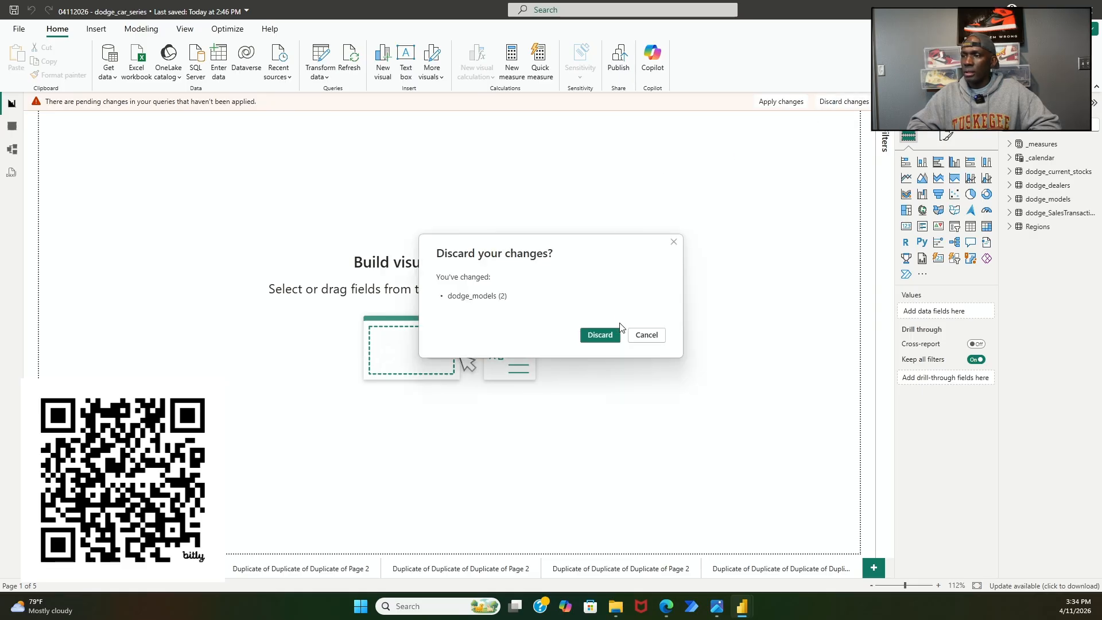
click(643, 335)
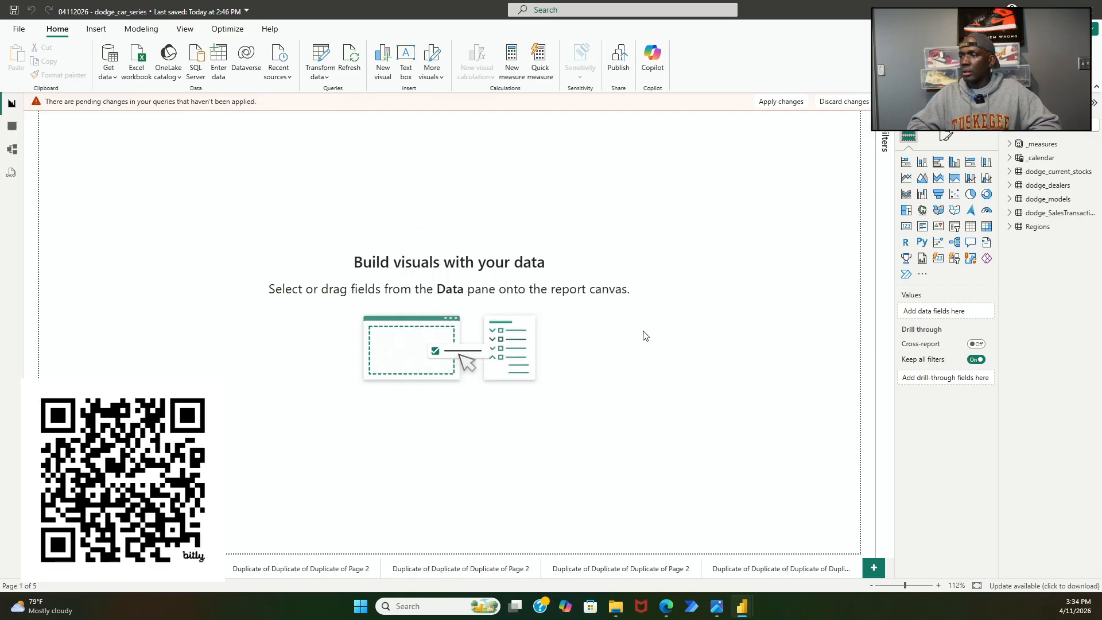
click(773, 106)
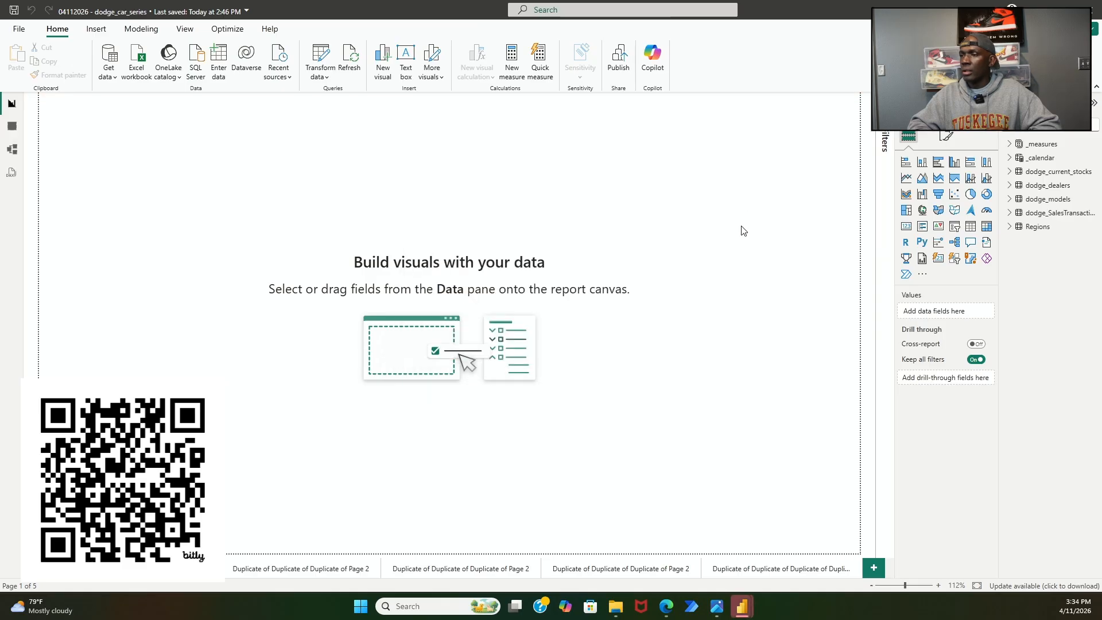
- Inspect the rows and columns of the dodge_models table in Table view, and return to the report canvas
click(1033, 206)
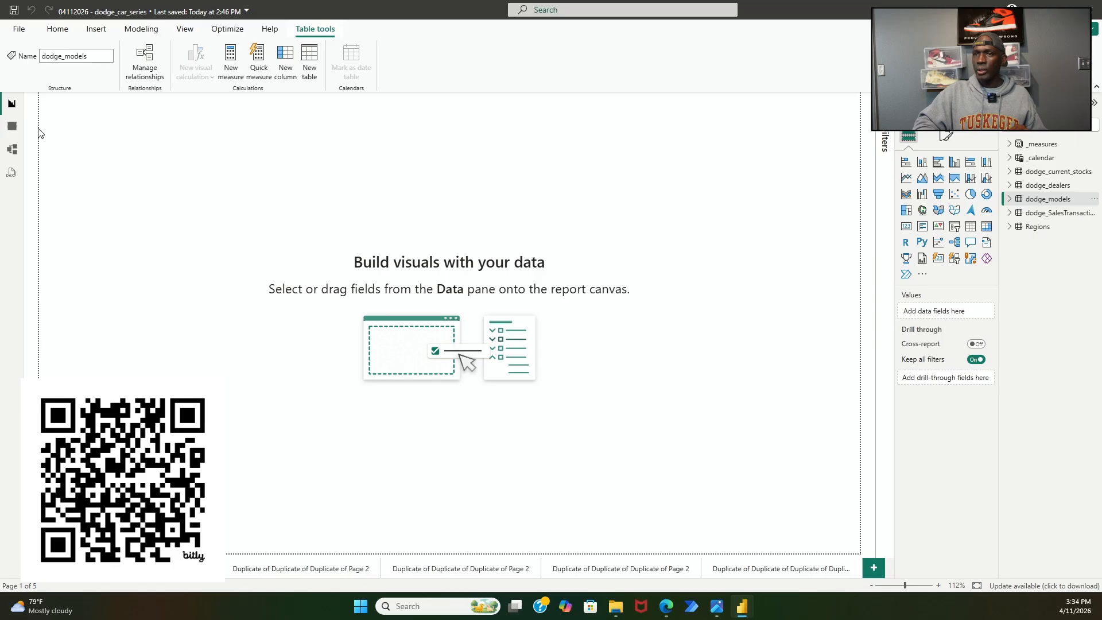
click(16, 132)
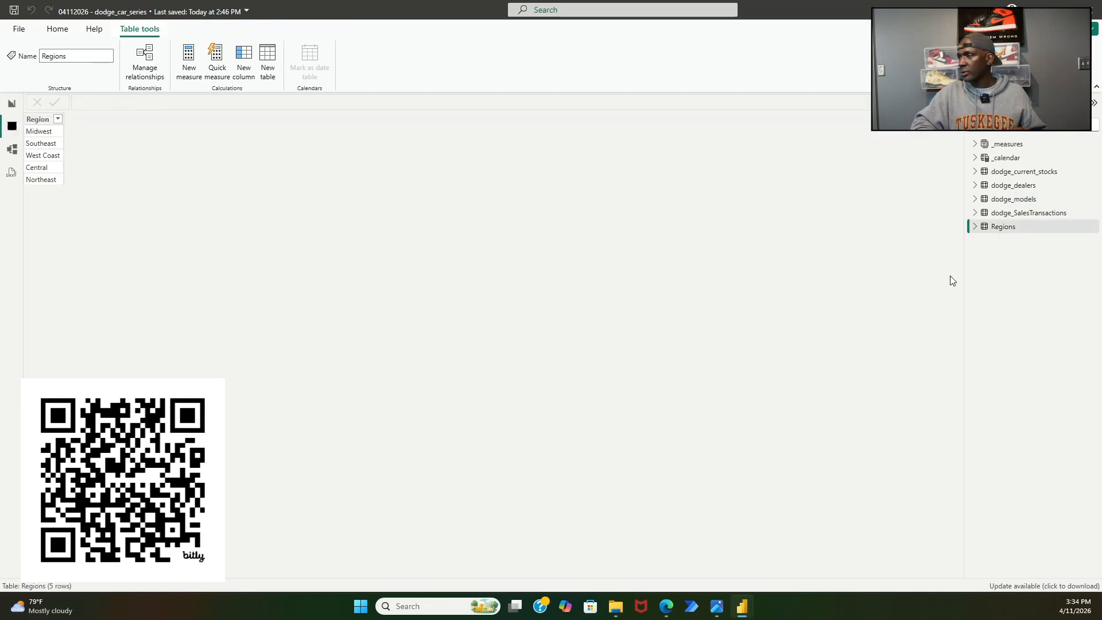
click(1005, 201)
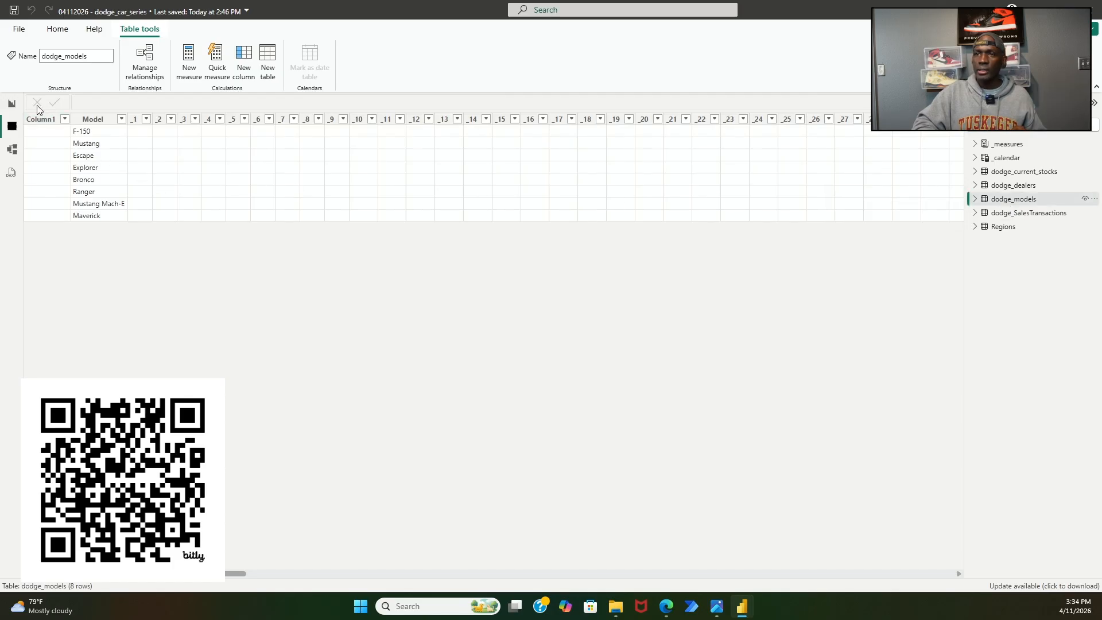
click(12, 106)
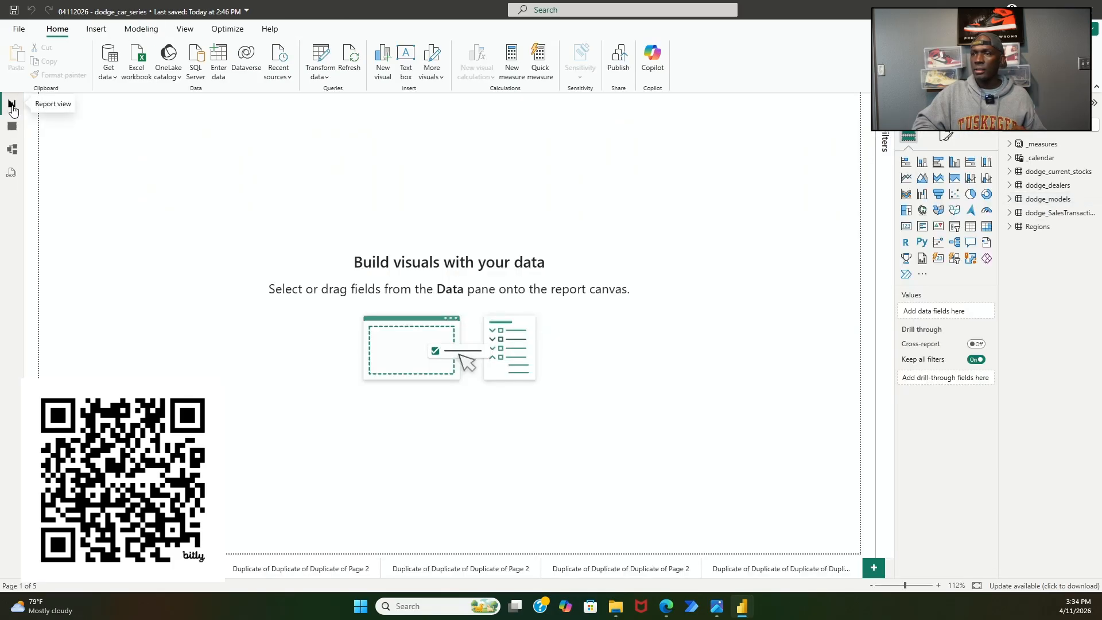
- Delete the dodge_models table from the model and confirm the deletion
click(111, 73)
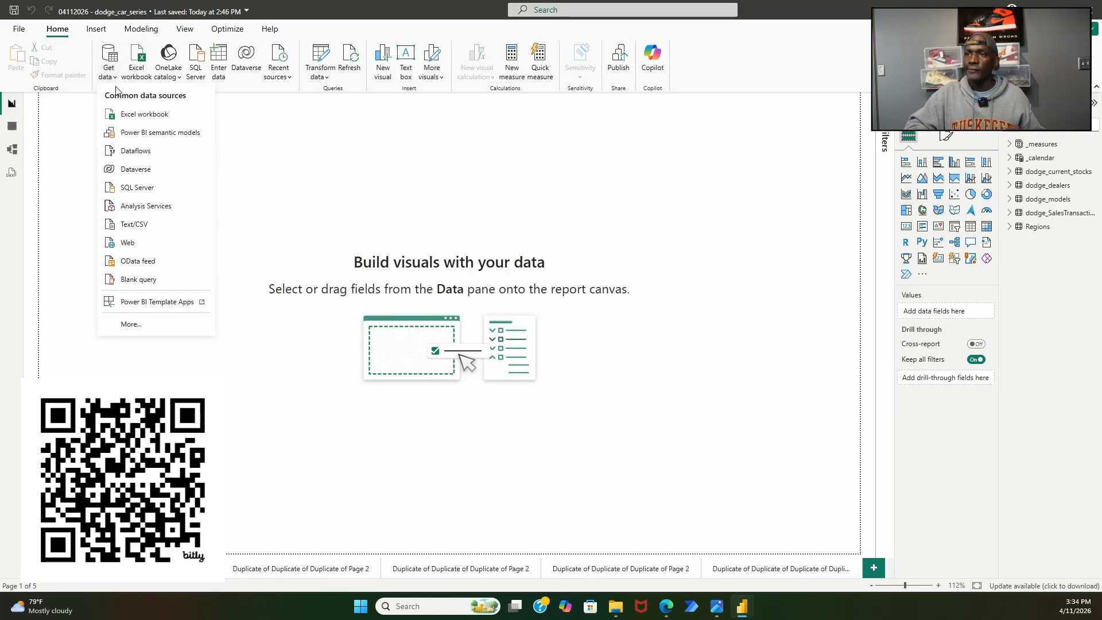
click(293, 189)
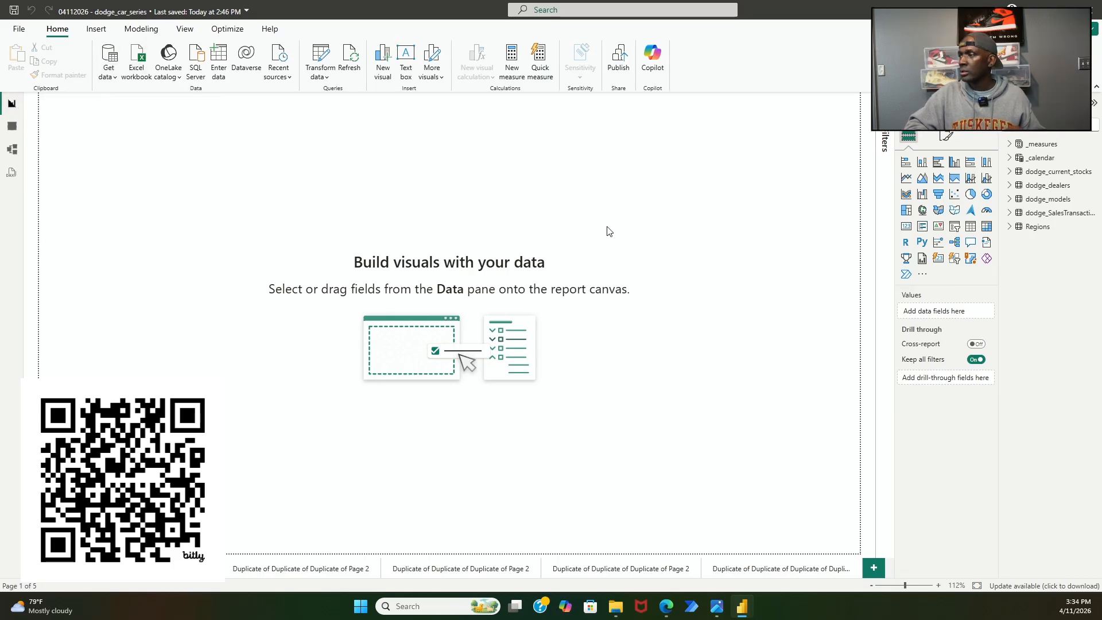
click(1094, 201)
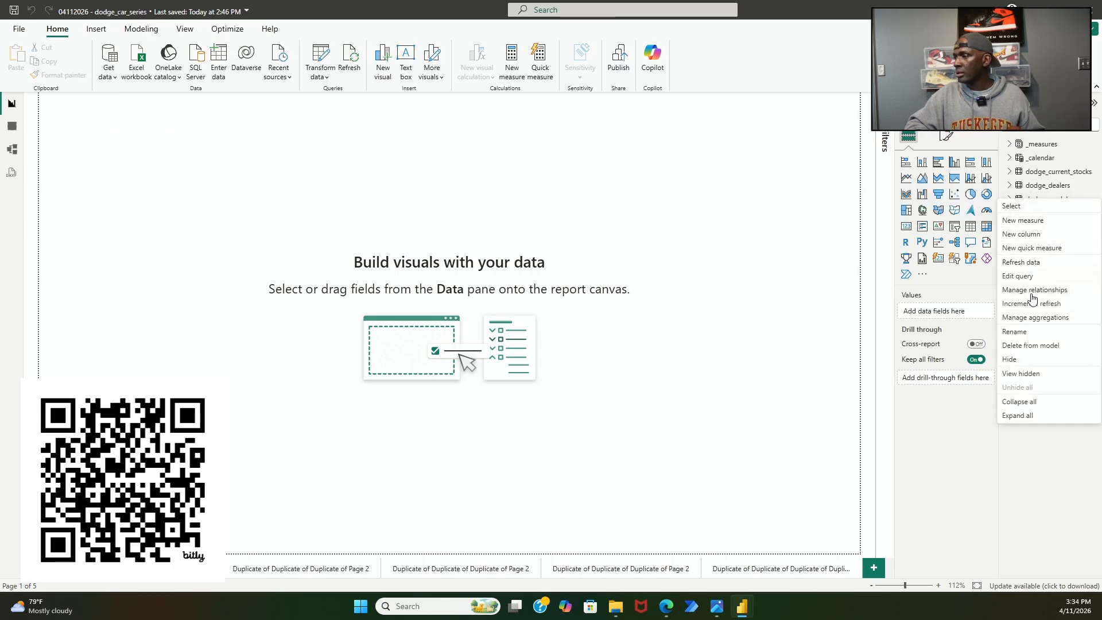
click(1041, 347)
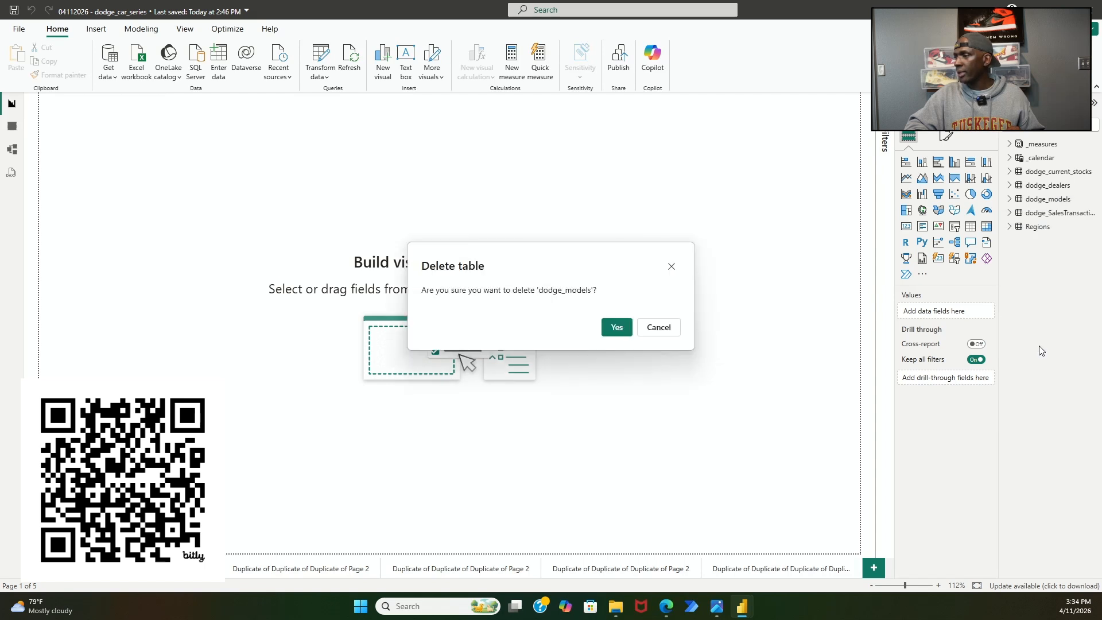
click(618, 327)
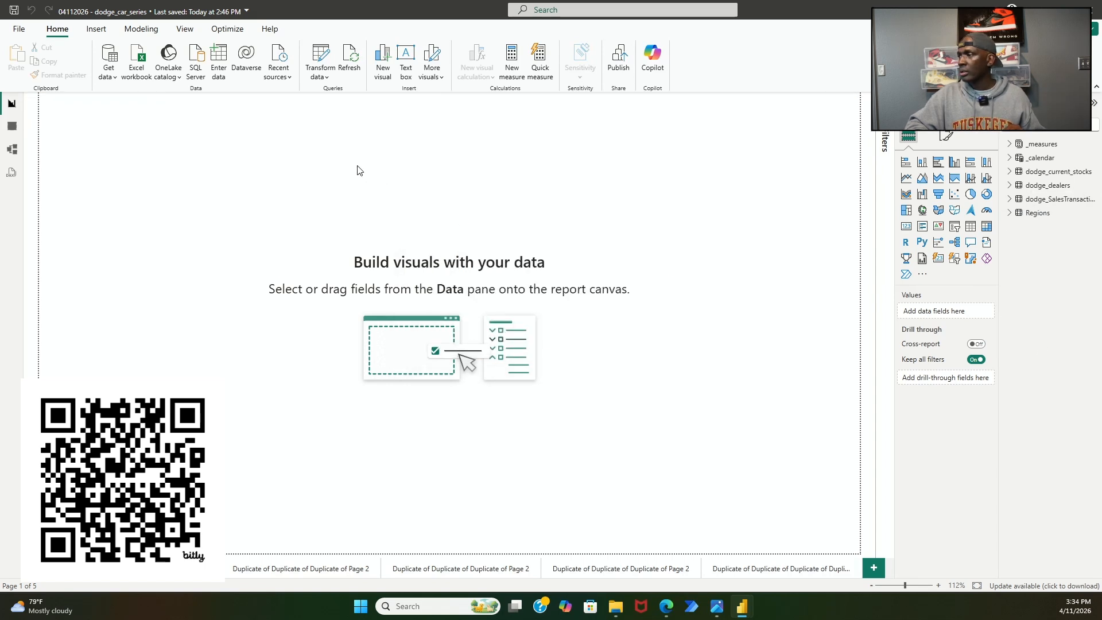
- Reimport dodge_models as a Text/CSV source from the Datasets folder and apply the pending query changes
click(106, 77)
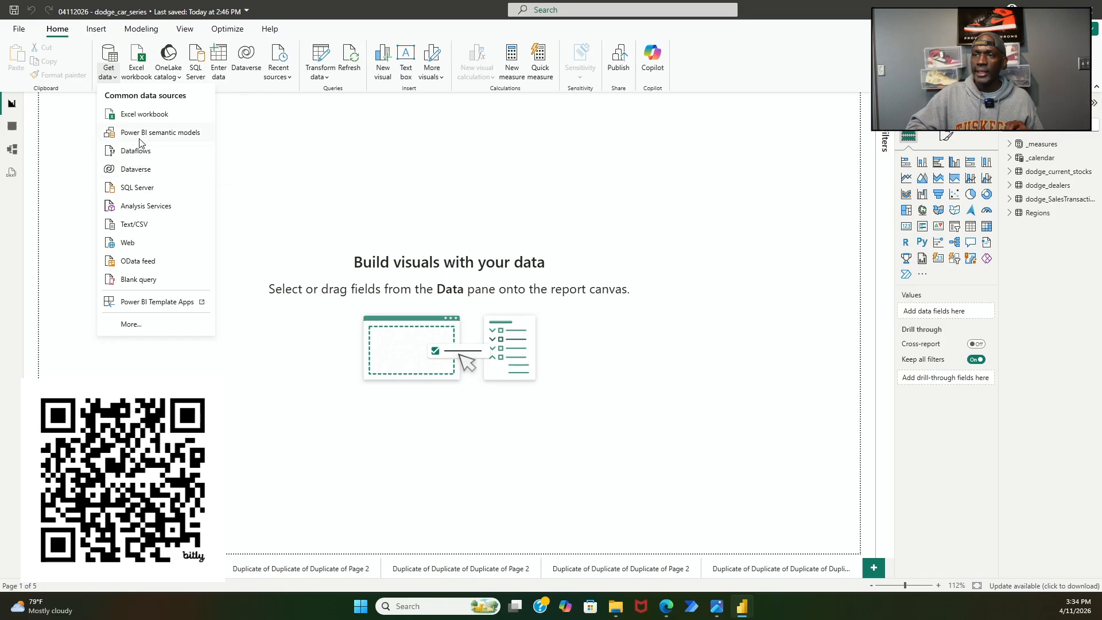
click(158, 230)
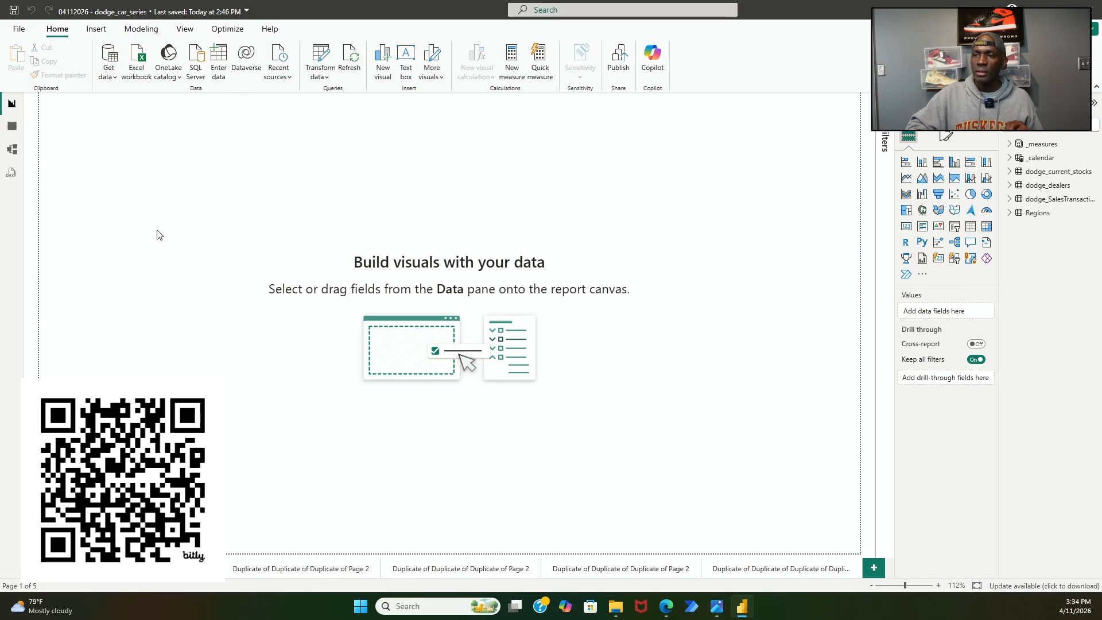
double_click(154, 124)
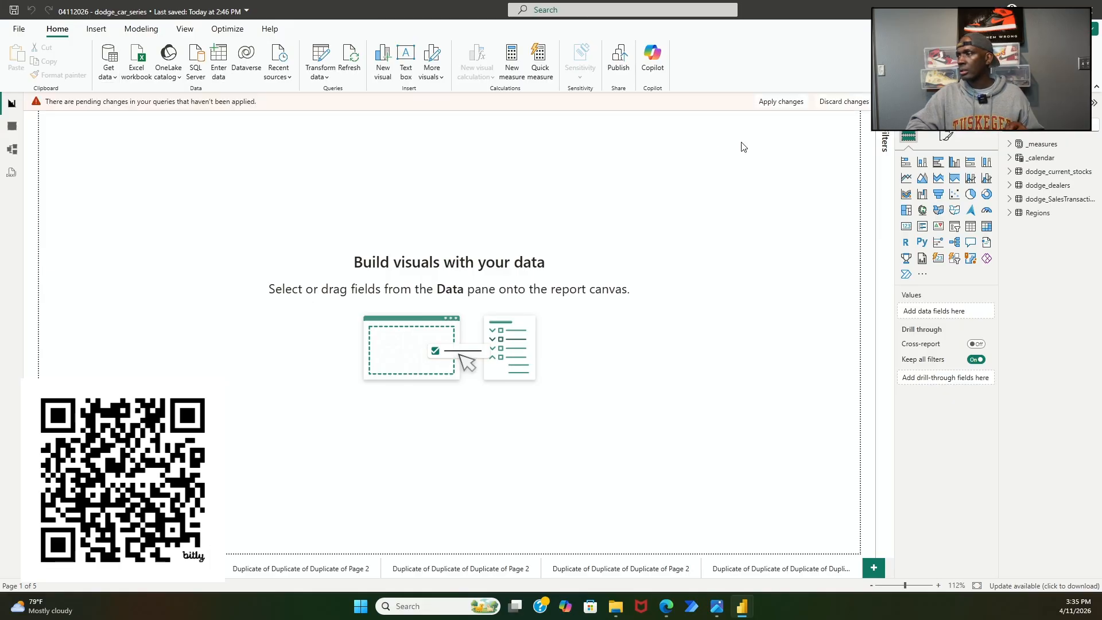
click(776, 103)
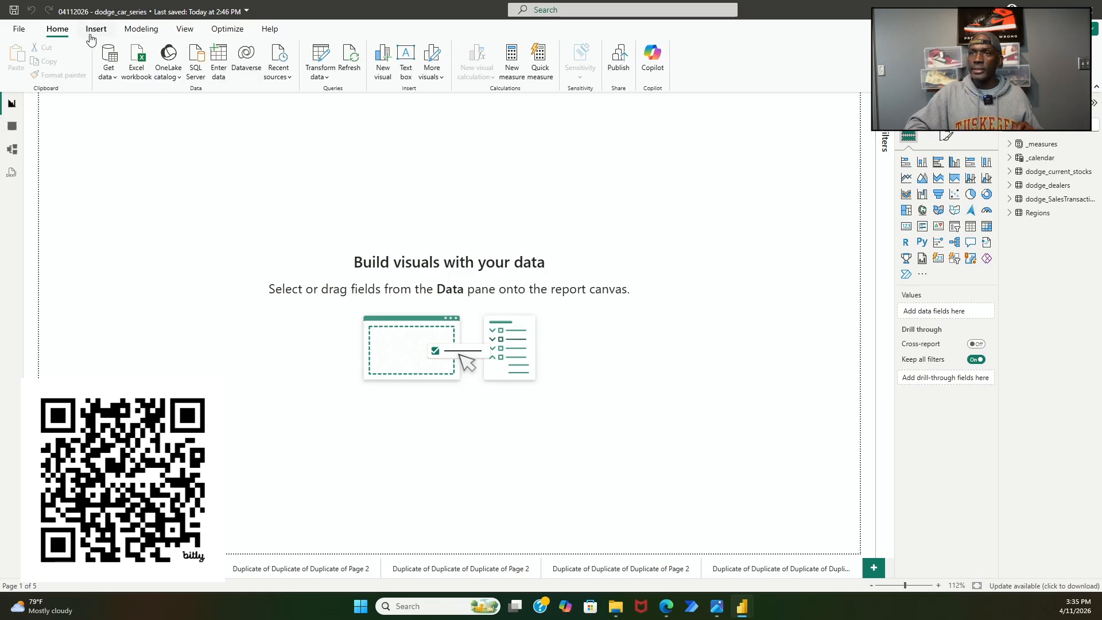
- Try importing the dodge_models CSV file once more and discard the resulting pending query changes
click(117, 75)
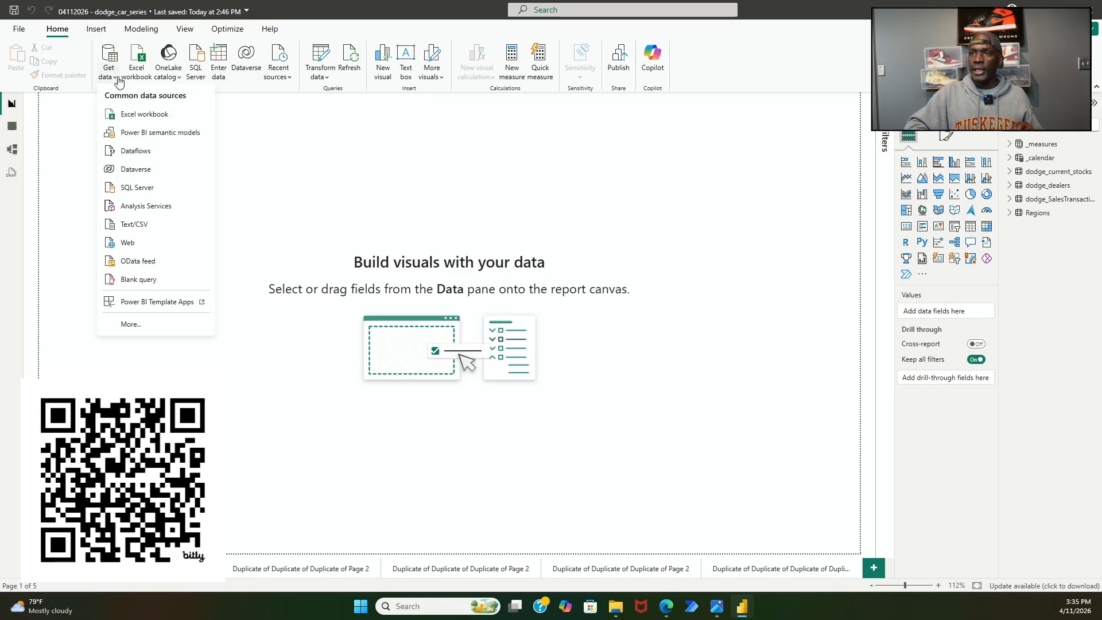
click(142, 228)
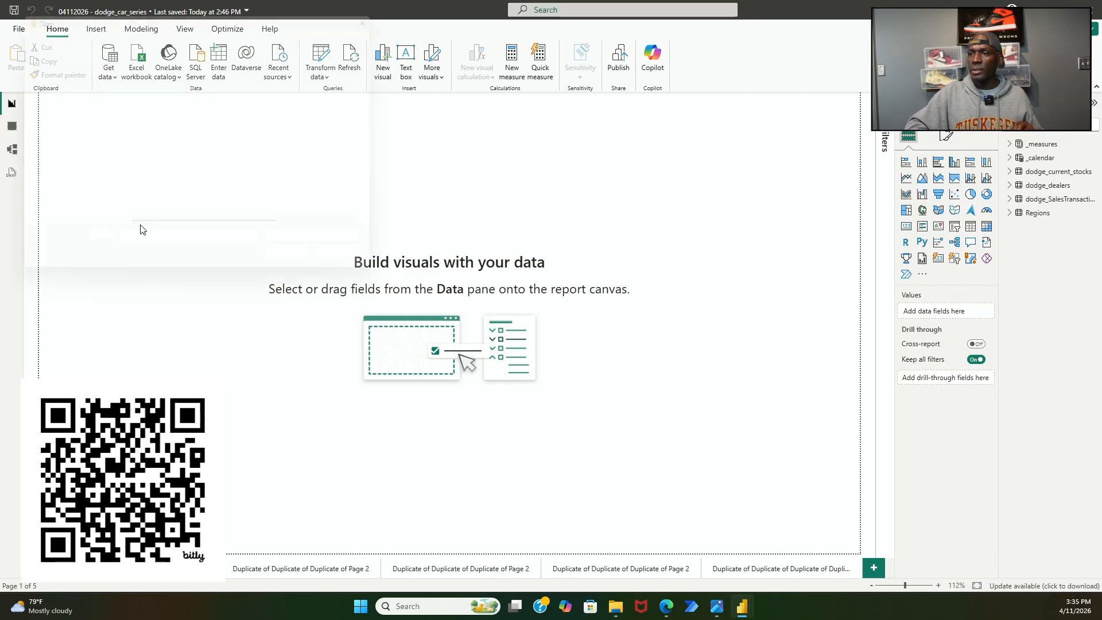
scroll(171, 222, down, 2)
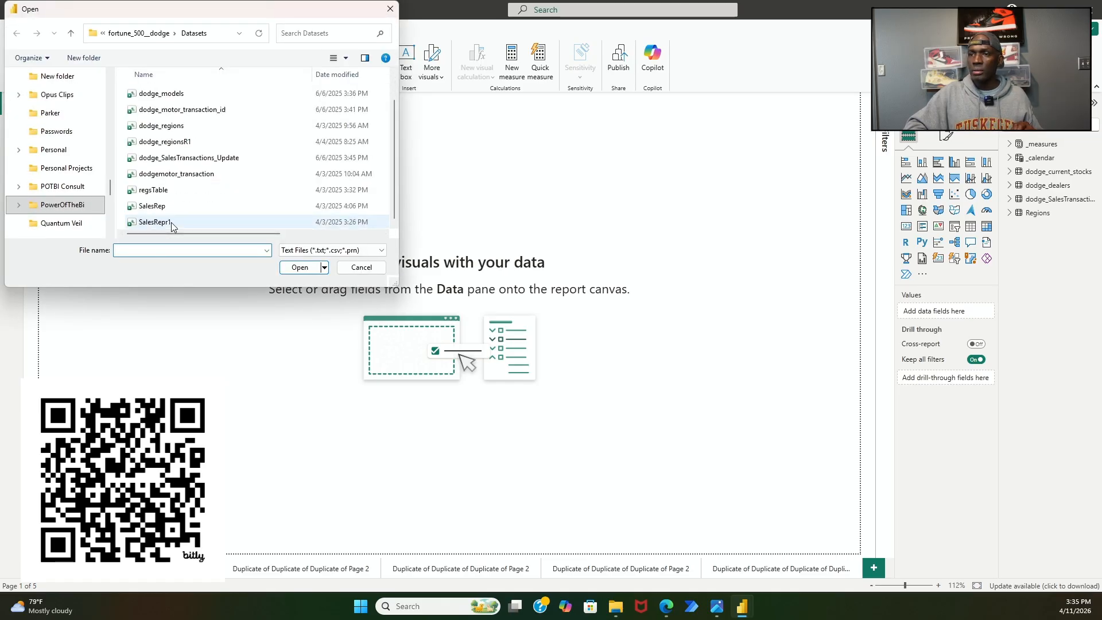
scroll(168, 199, up, 1)
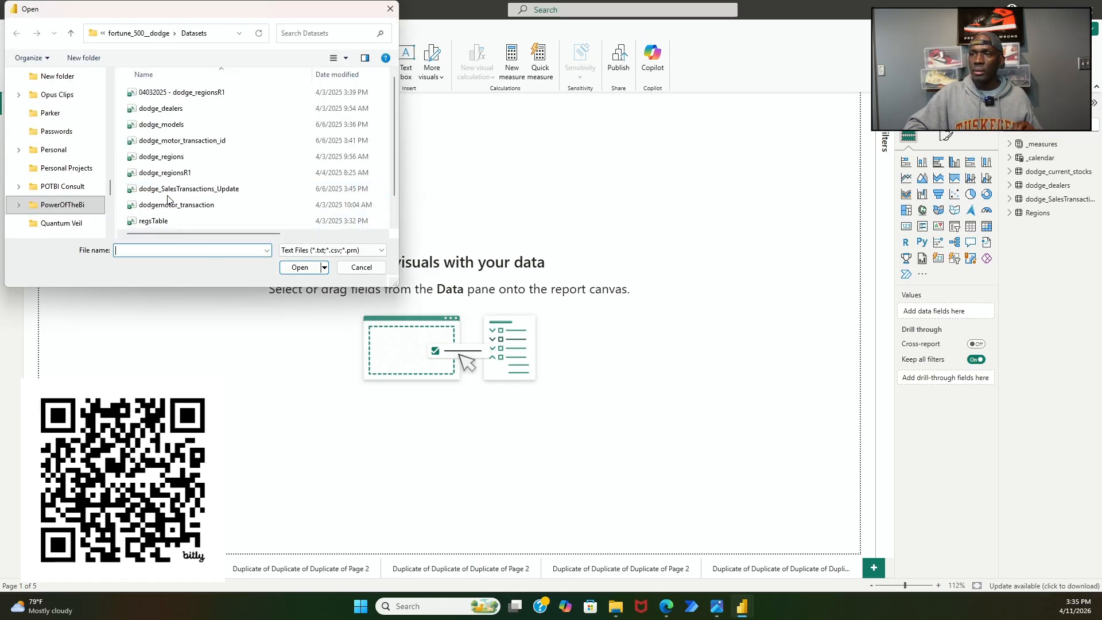
double_click(168, 126)
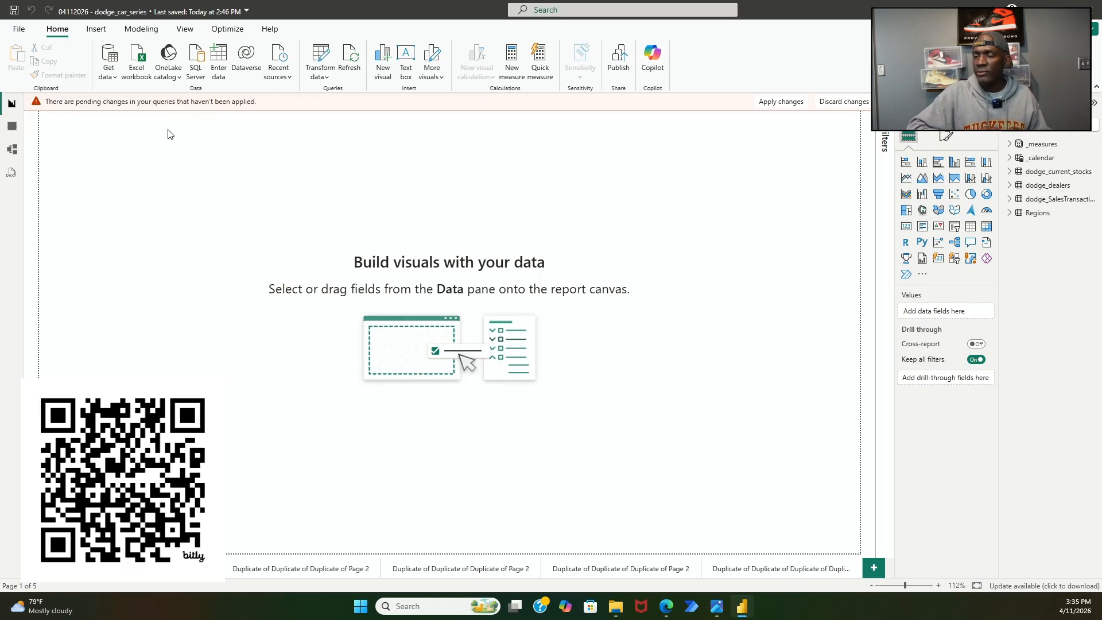
click(827, 103)
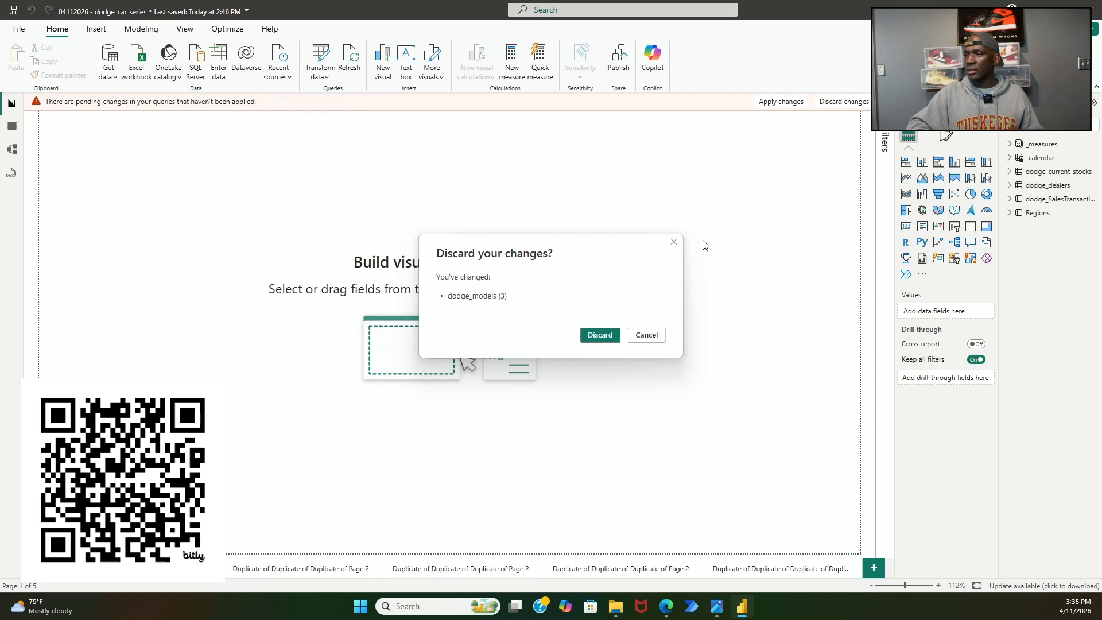
click(601, 335)
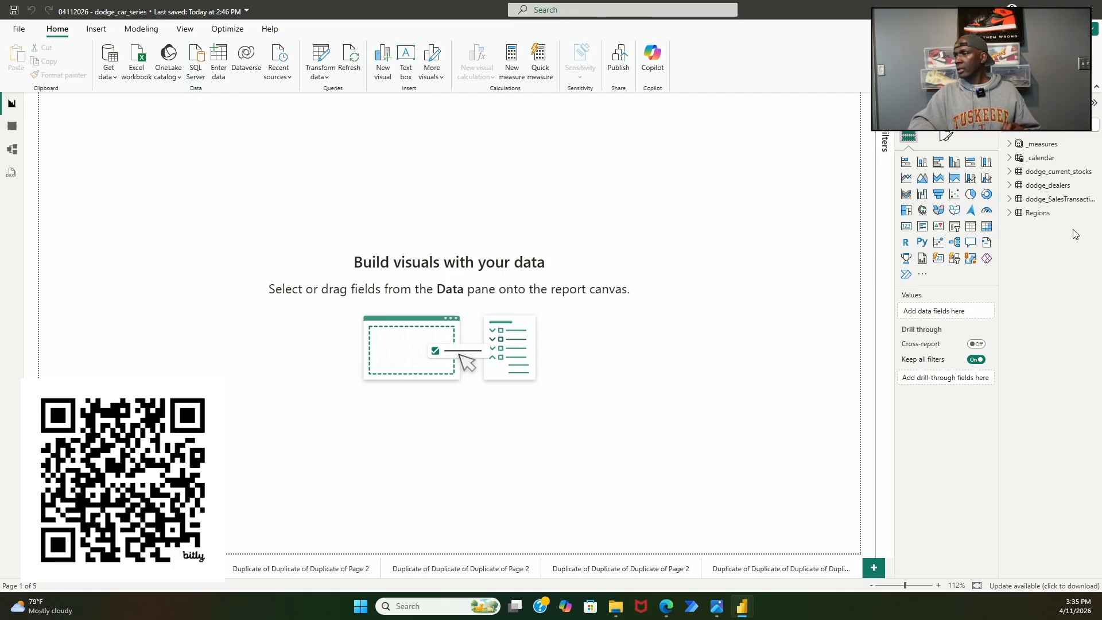
- Check the model's tables in Table view and, back on the report canvas, select dodge_SalesTransactions and dodge_dealers
click(12, 126)
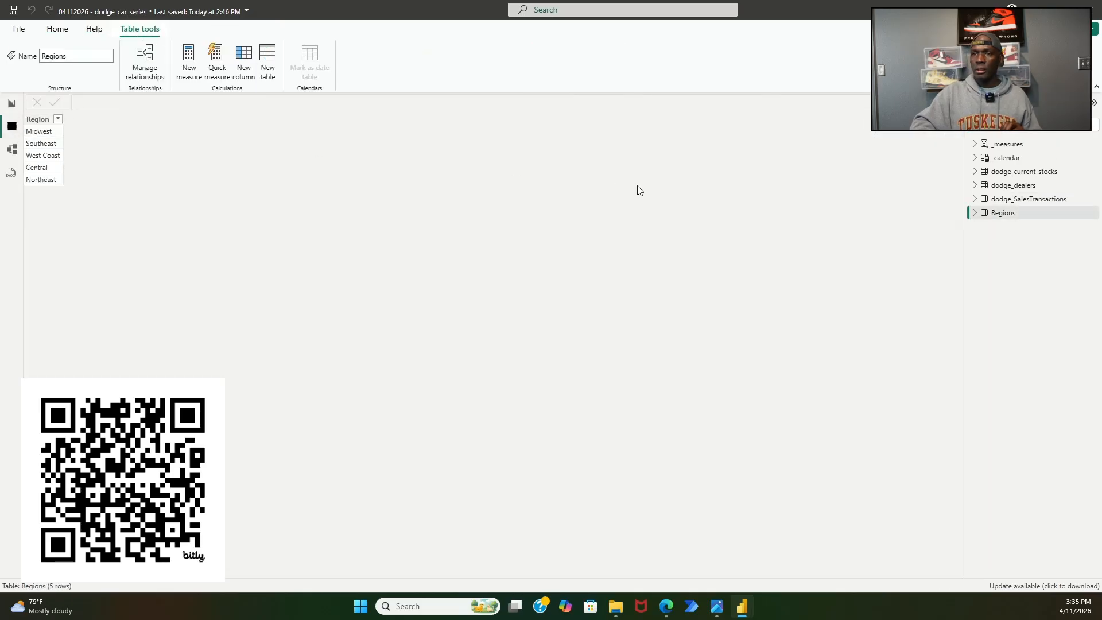
click(11, 104)
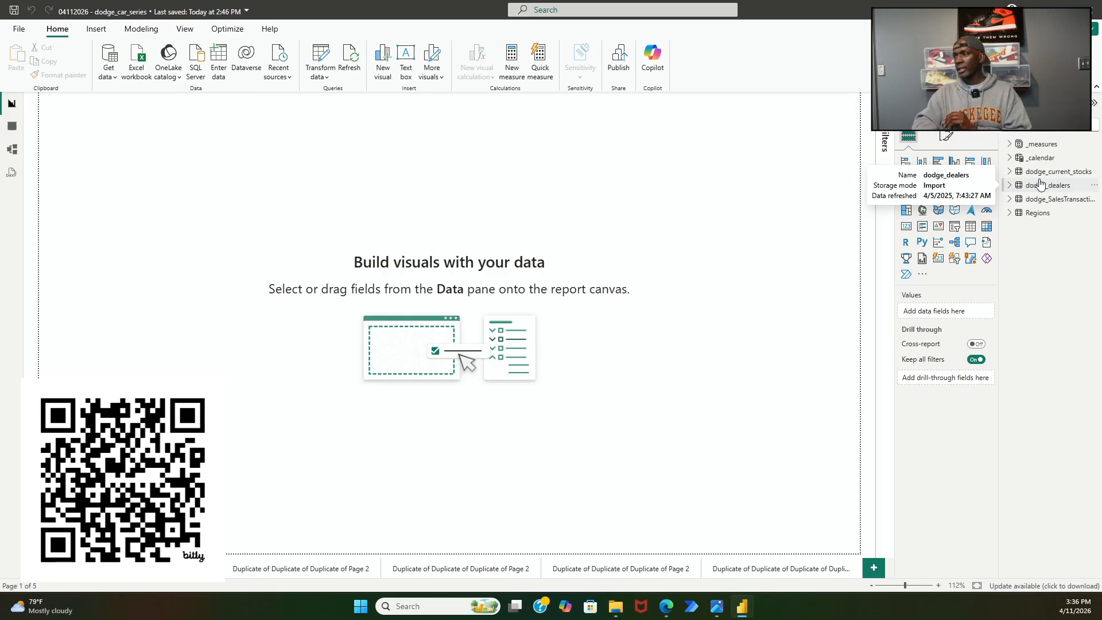
click(1060, 201)
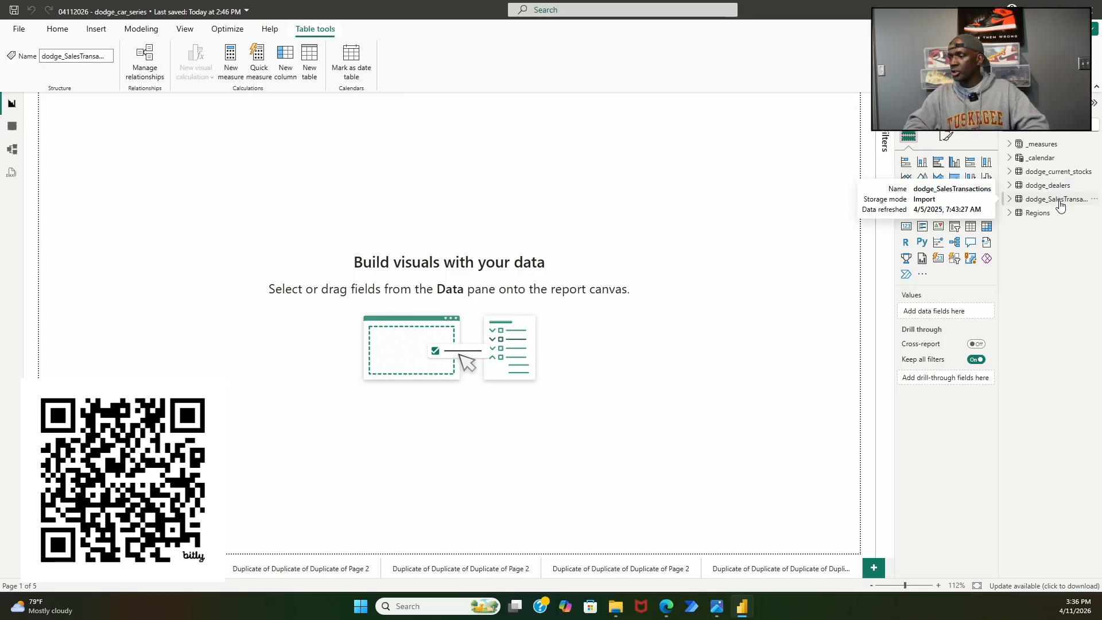
click(1058, 188)
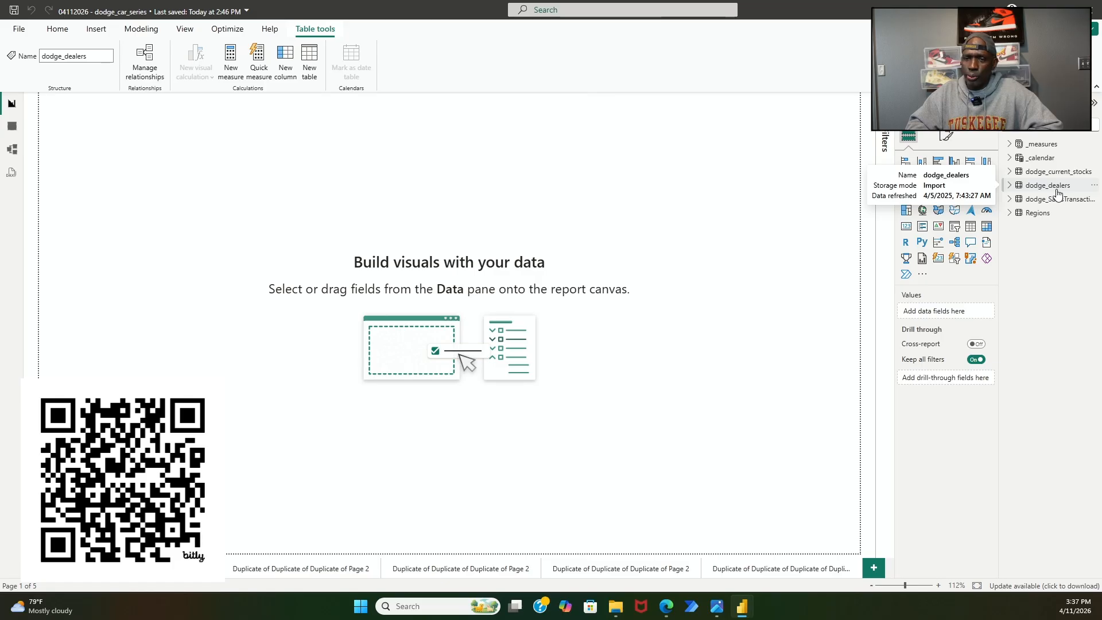
- Insert an empty table visual on the report page and move it down to about mid-height
click(970, 228)
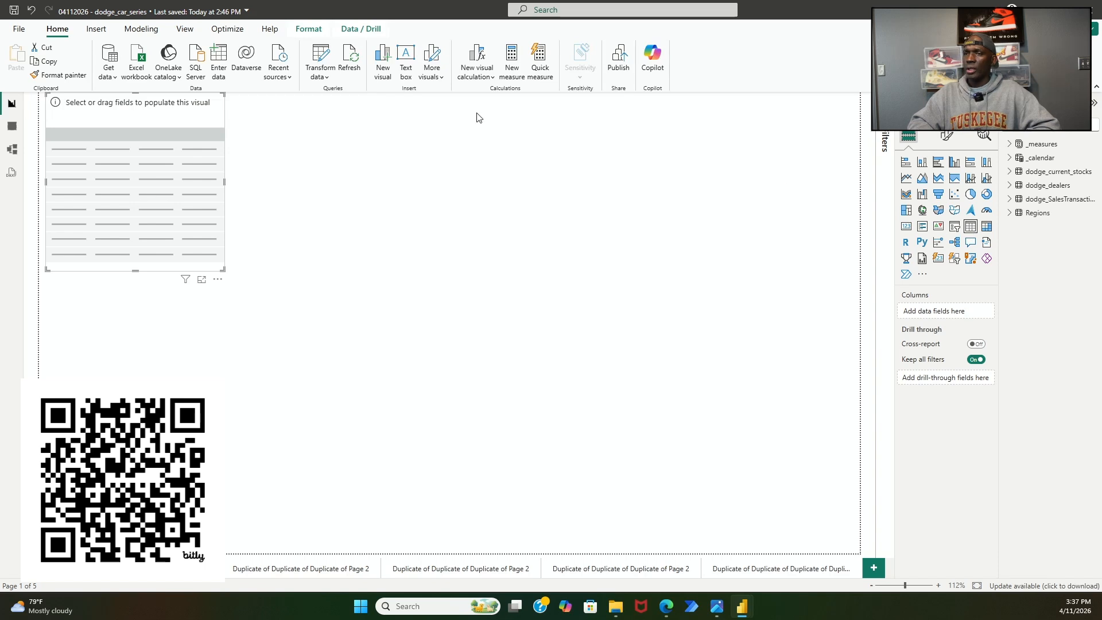
drag(174, 114, 191, 277)
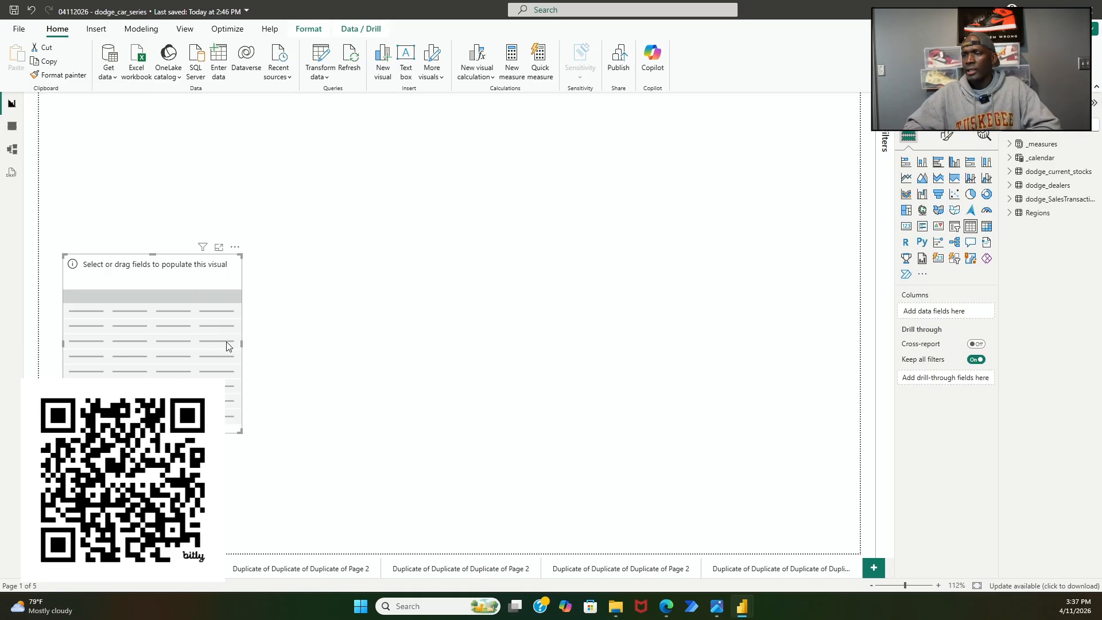
- View the data of the dodge_dealers table in Table view
click(18, 135)
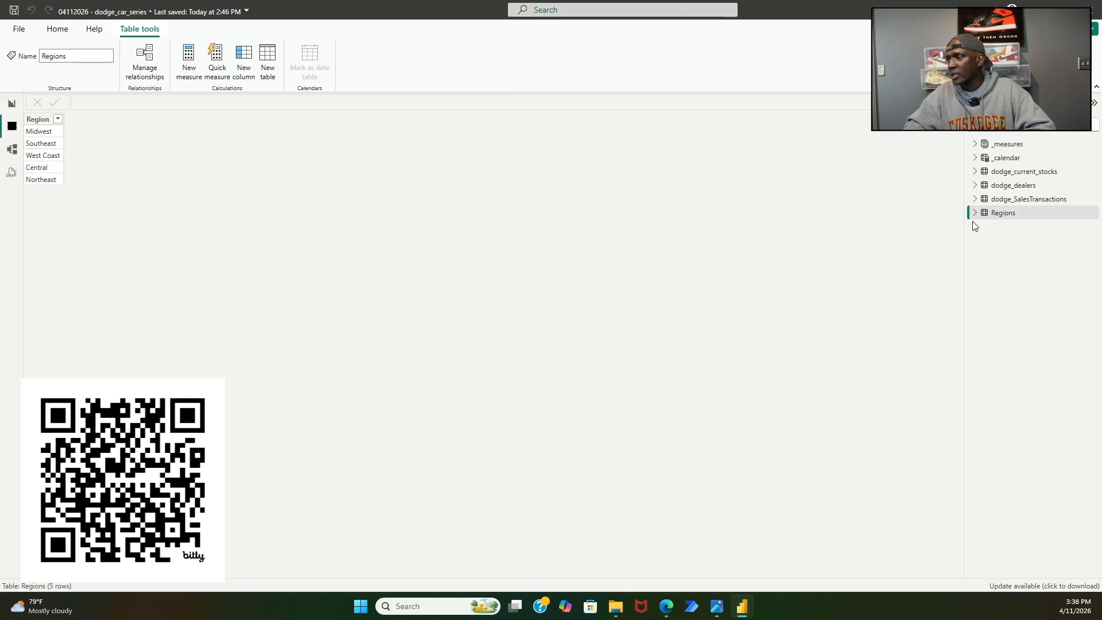
click(993, 189)
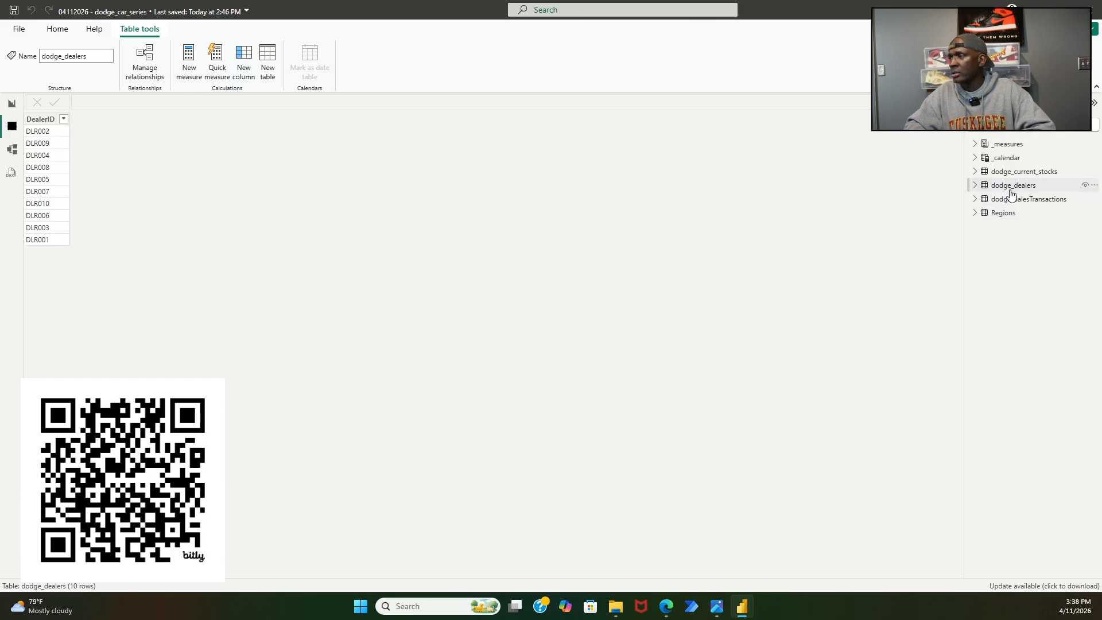
- View the data of the dodge_SalesTransactions, dodge_current_stocks and dodge_dealers tables one after another
click(1011, 201)
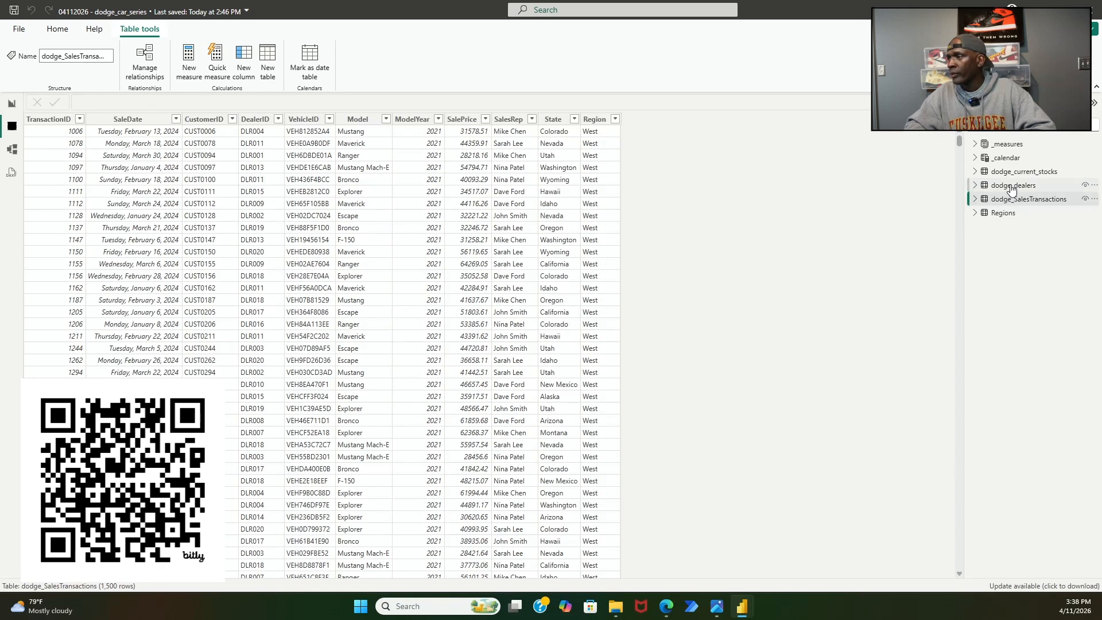
click(1012, 180)
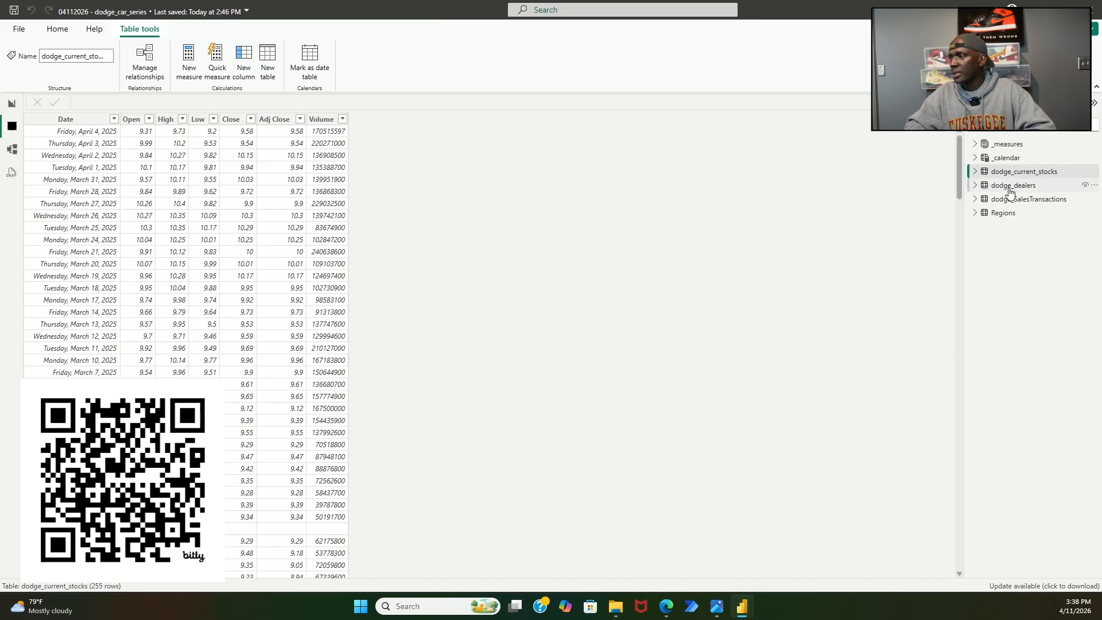
click(1011, 191)
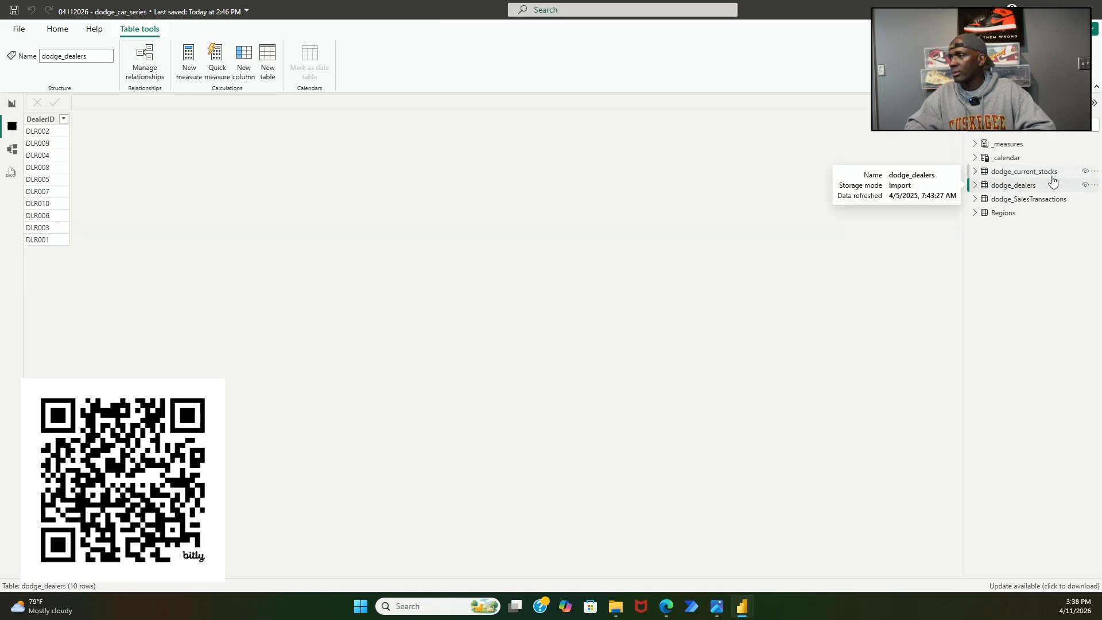
click(1094, 172)
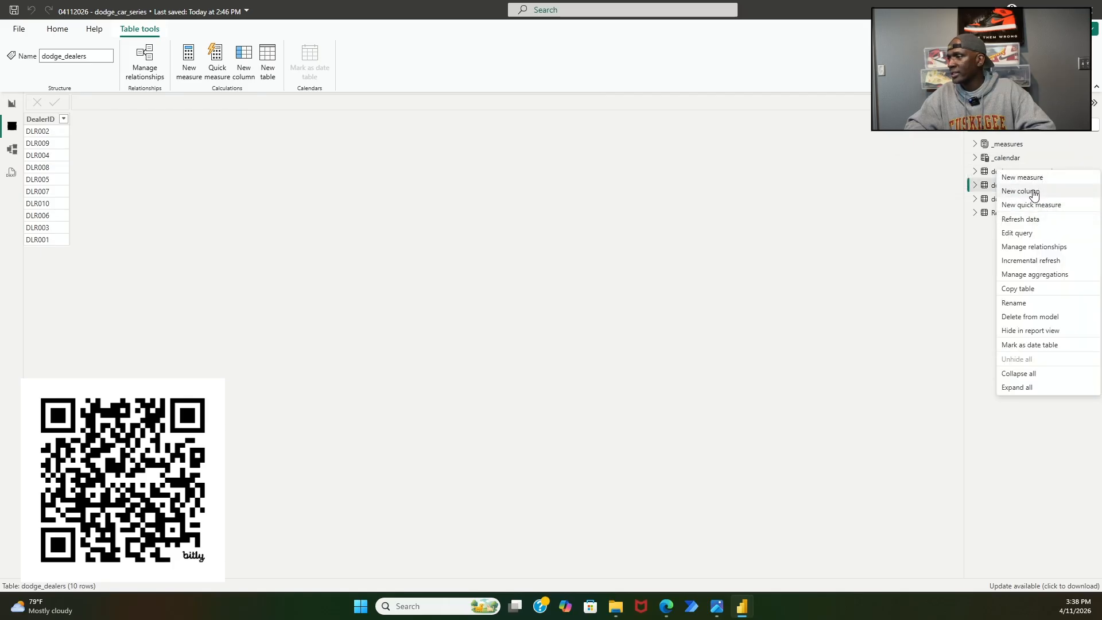
click(1051, 317)
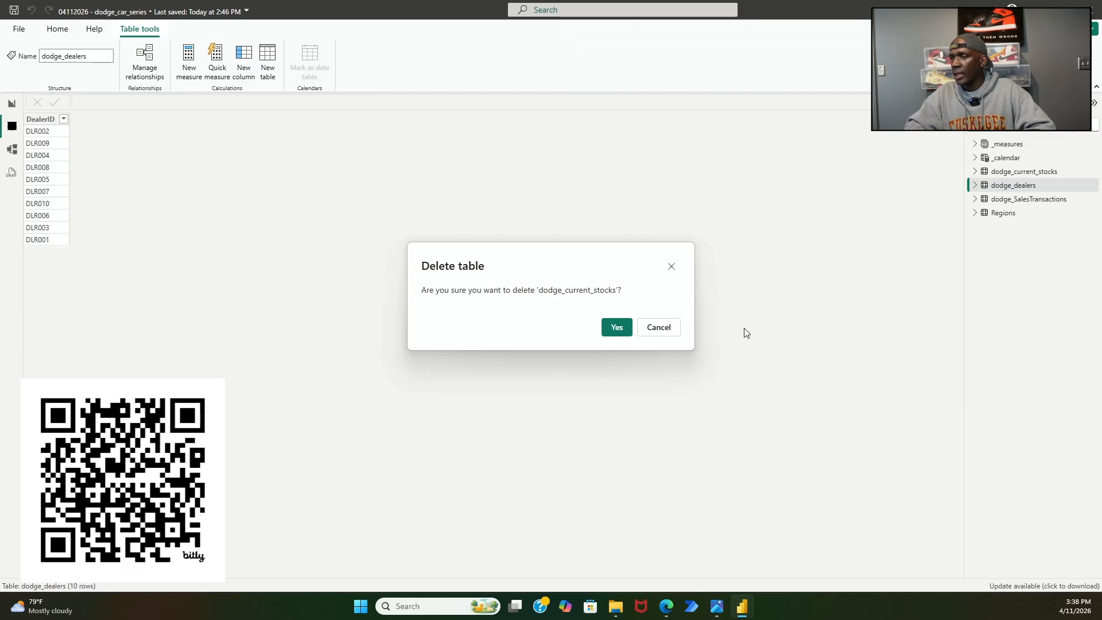
click(656, 328)
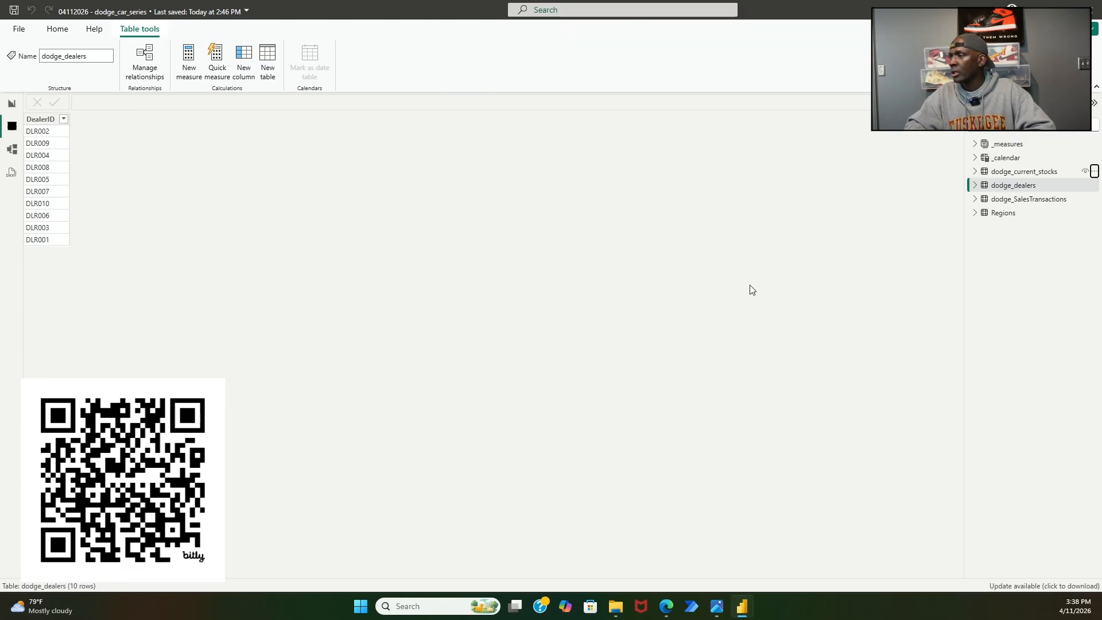
- Delete the dodge_current_stocks table from the model and confirm the deletion
click(1008, 174)
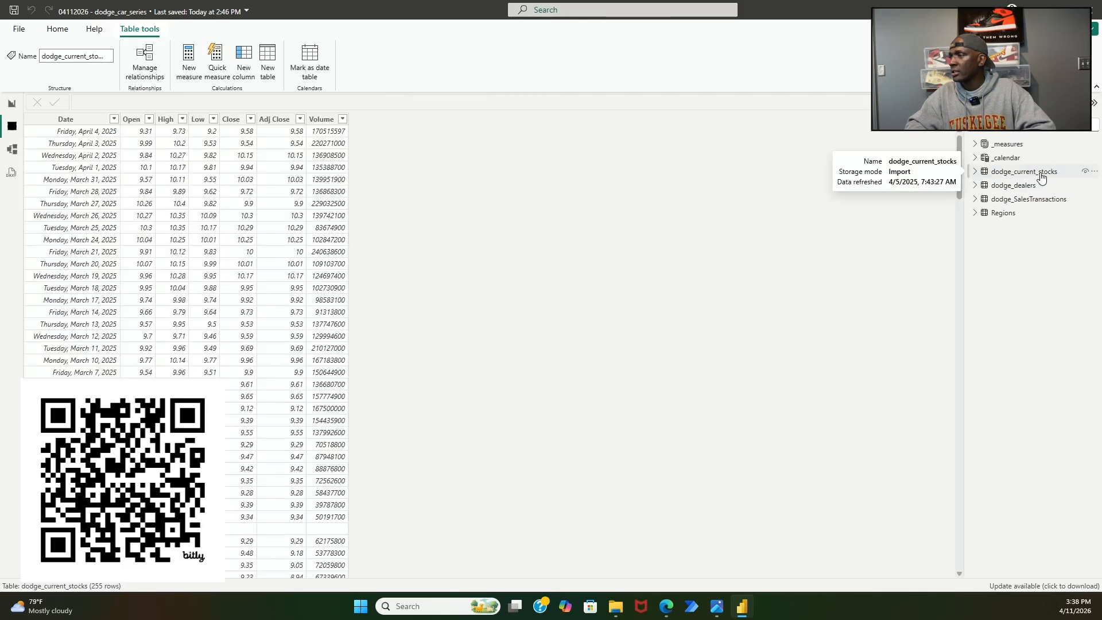
click(1094, 176)
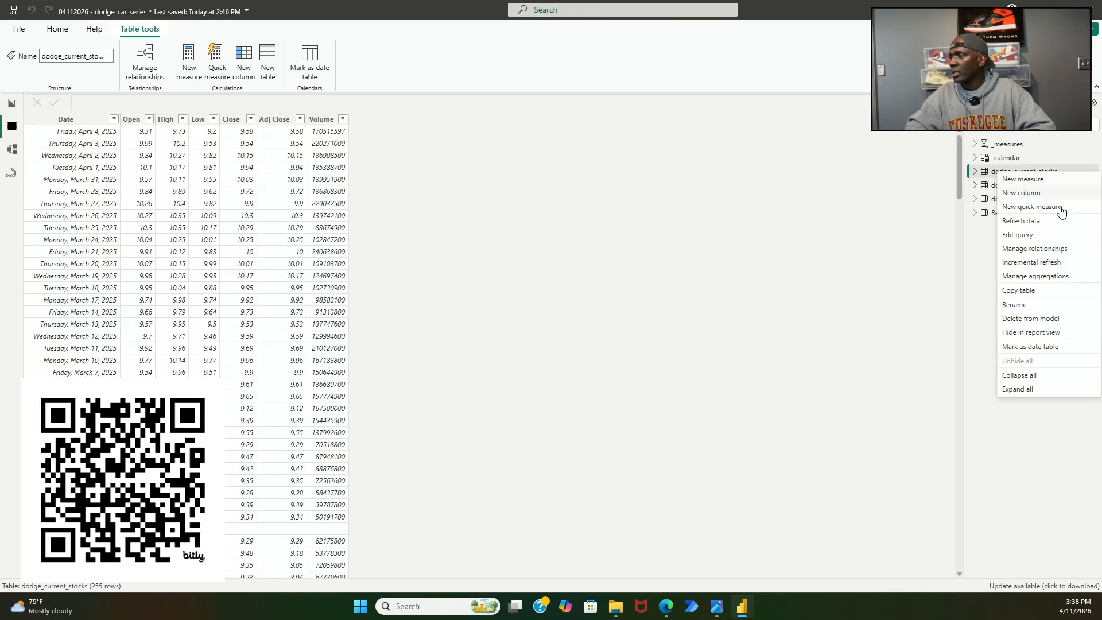
click(1039, 319)
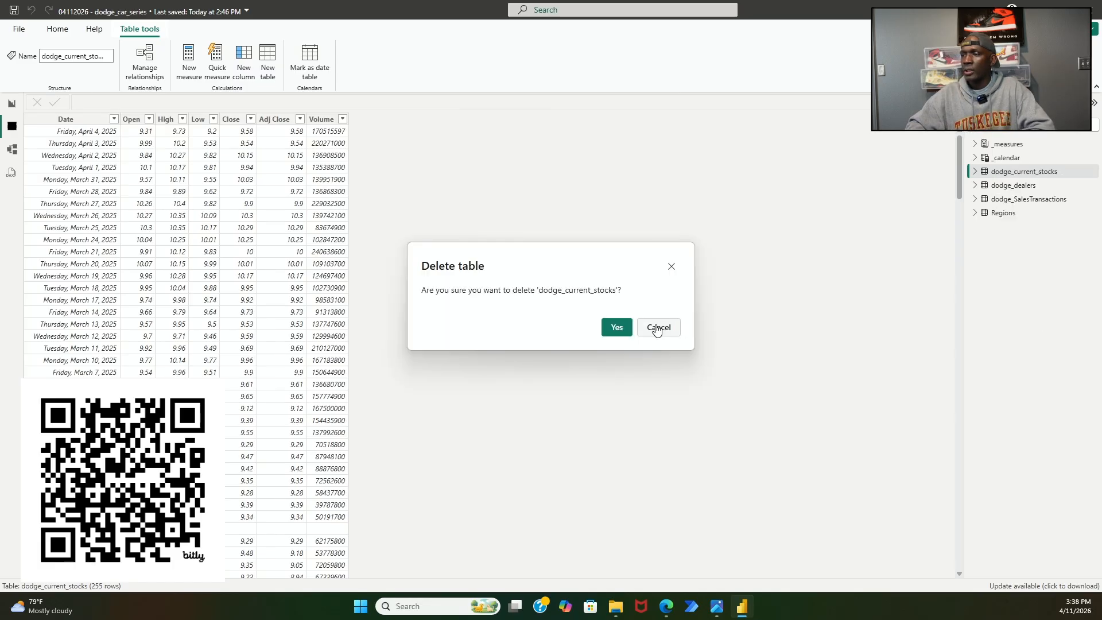
click(616, 327)
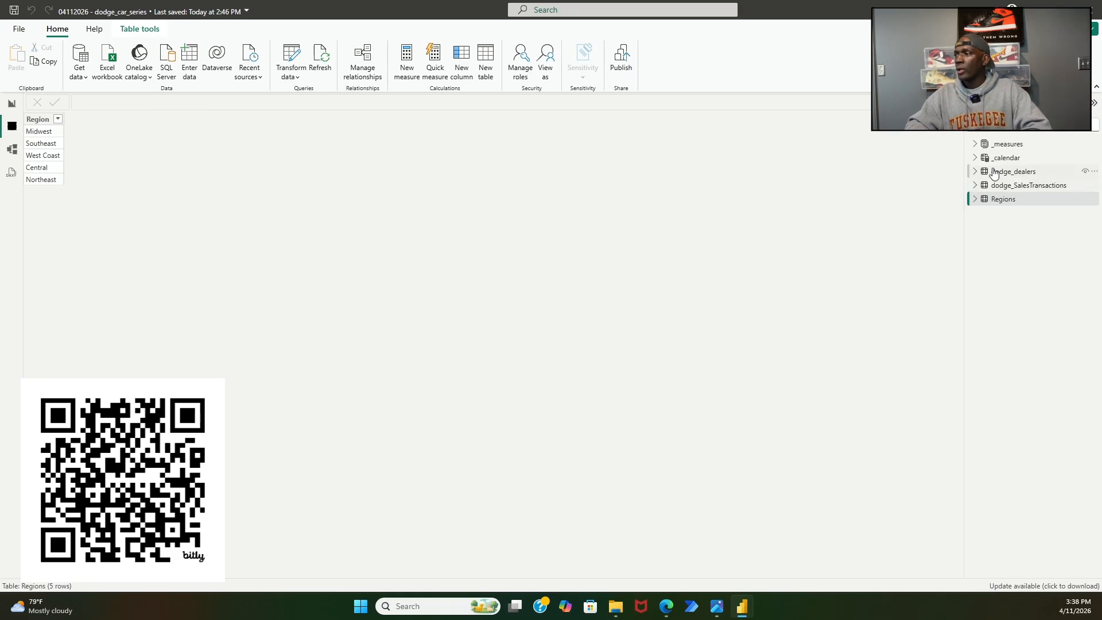
- Check the remaining _measures, _calendar, dodge_dealers and dodge_SalesTransactions tables in Table view
click(1003, 153)
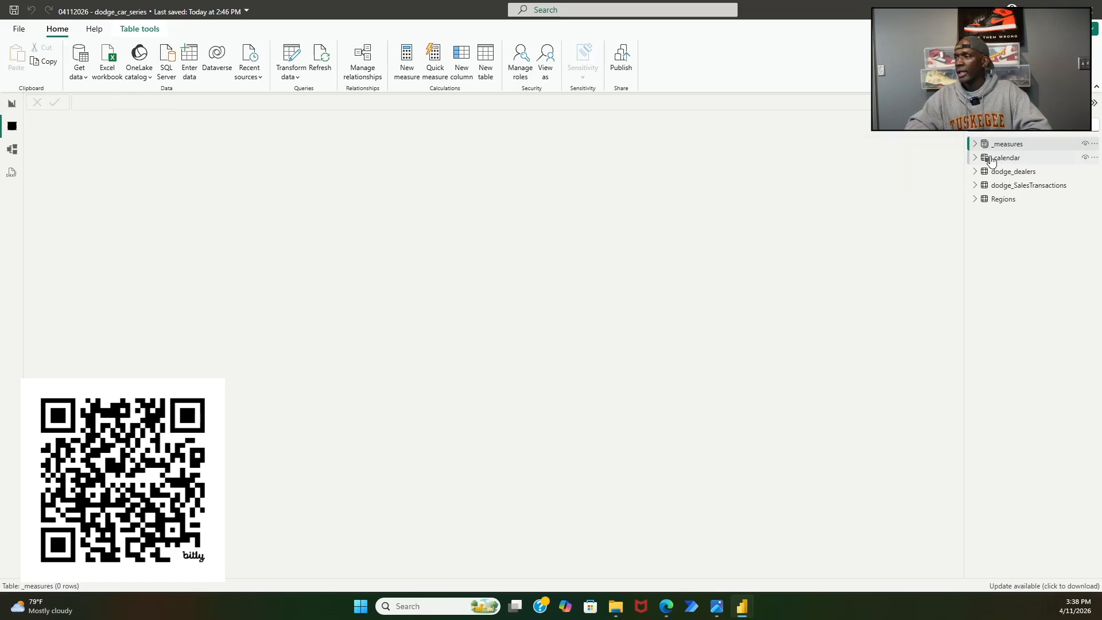
click(976, 158)
click(977, 158)
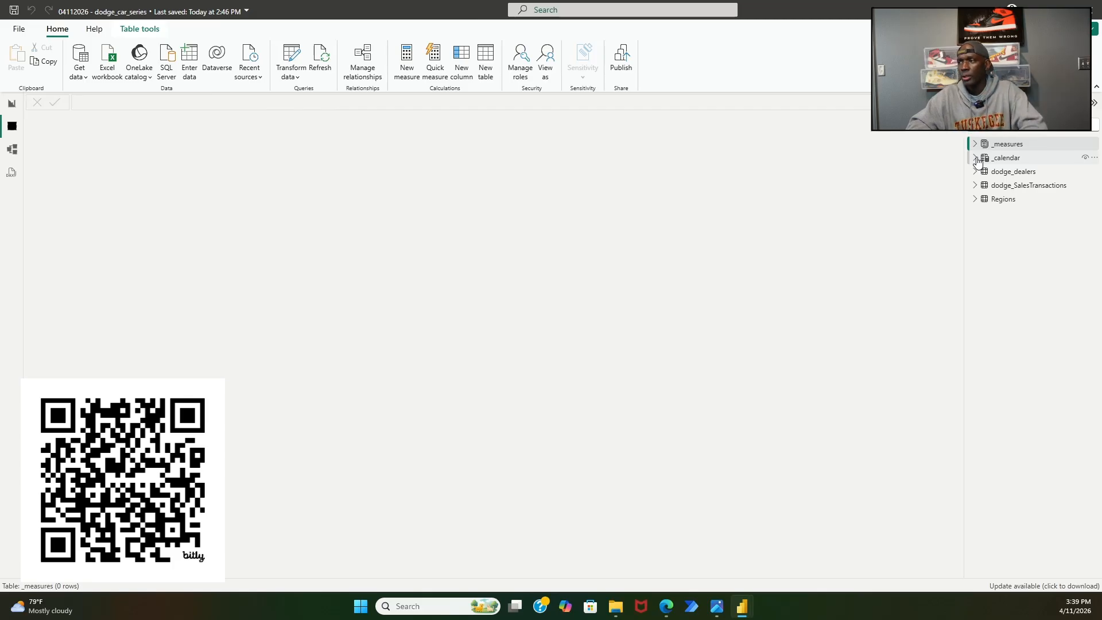
click(1005, 176)
click(1013, 186)
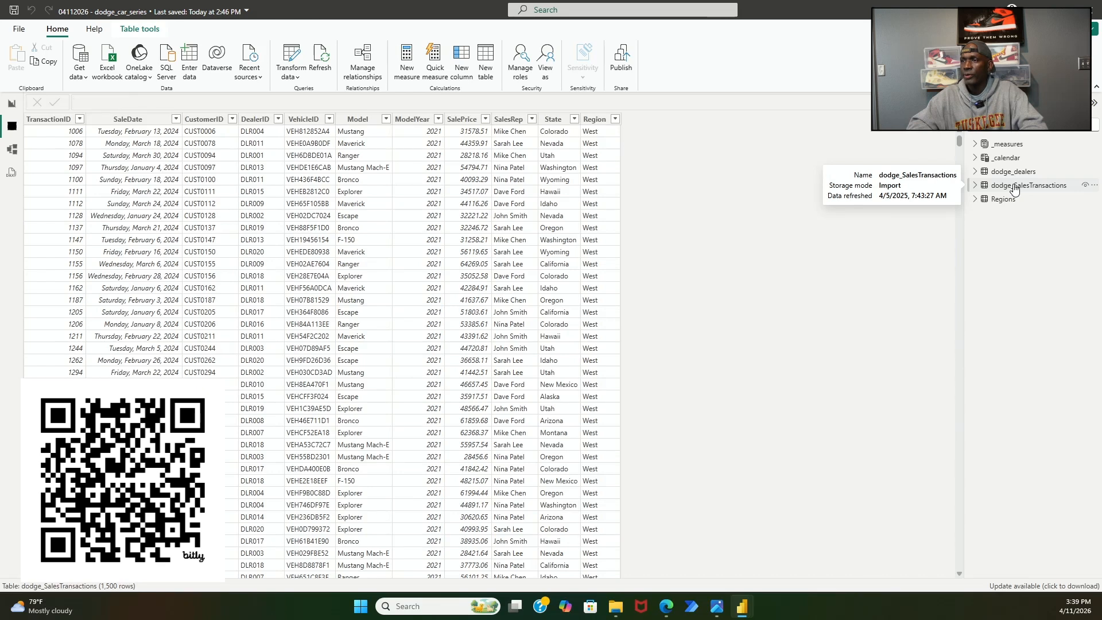
- On the report page, widen the empty table visual across most of the canvas and add DealerID, CustomerID and Model from dodge_SalesTransactions
click(10, 107)
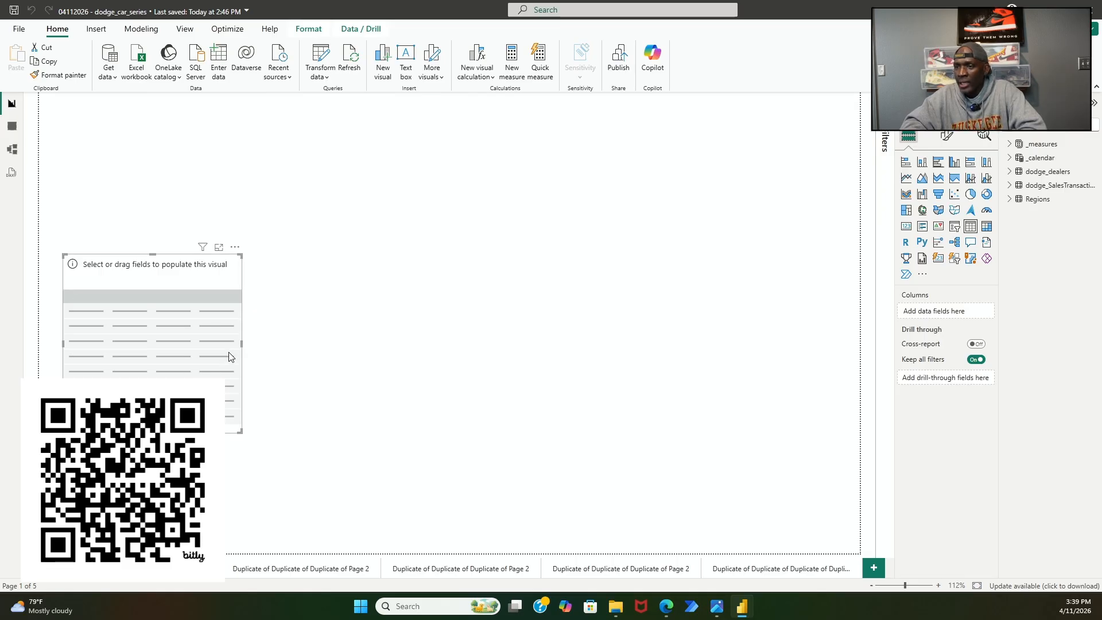
drag(242, 345, 757, 404)
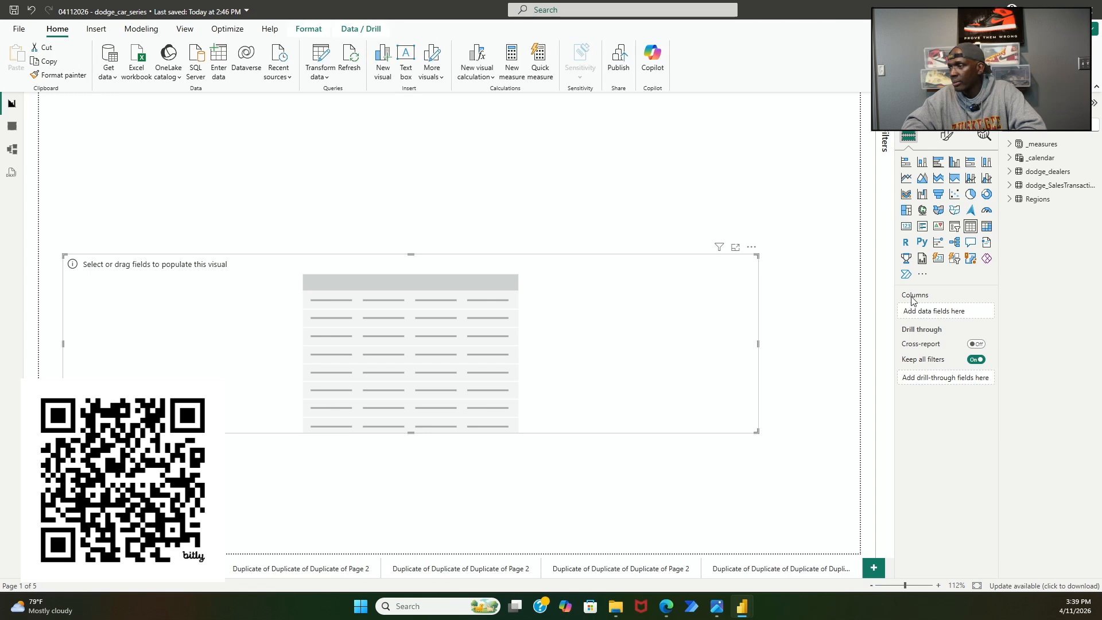
click(1009, 186)
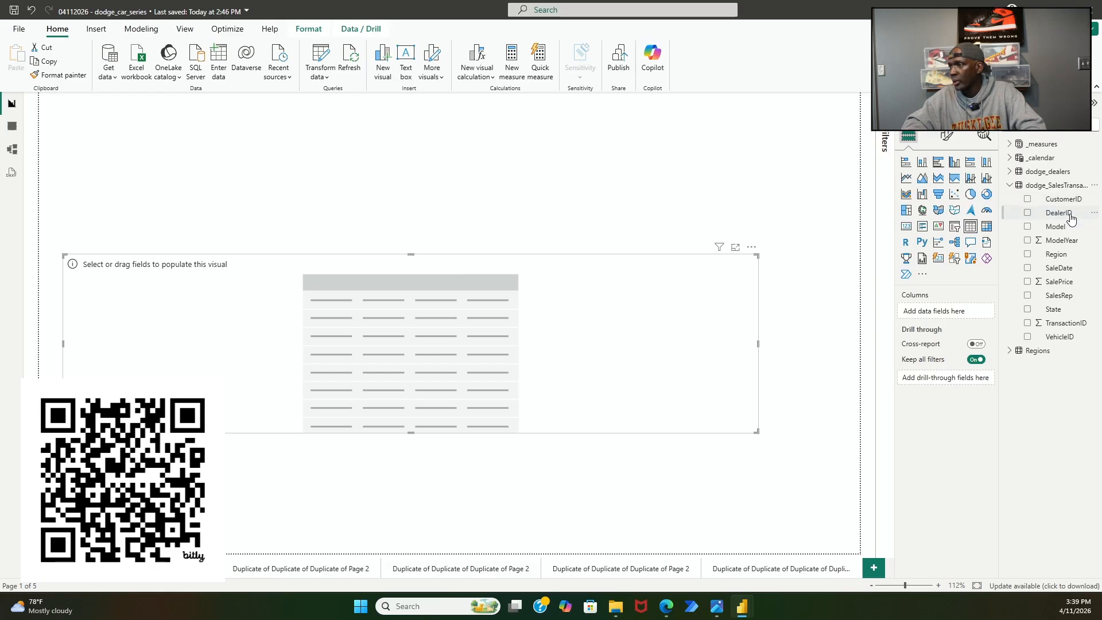
drag(1069, 218, 969, 317)
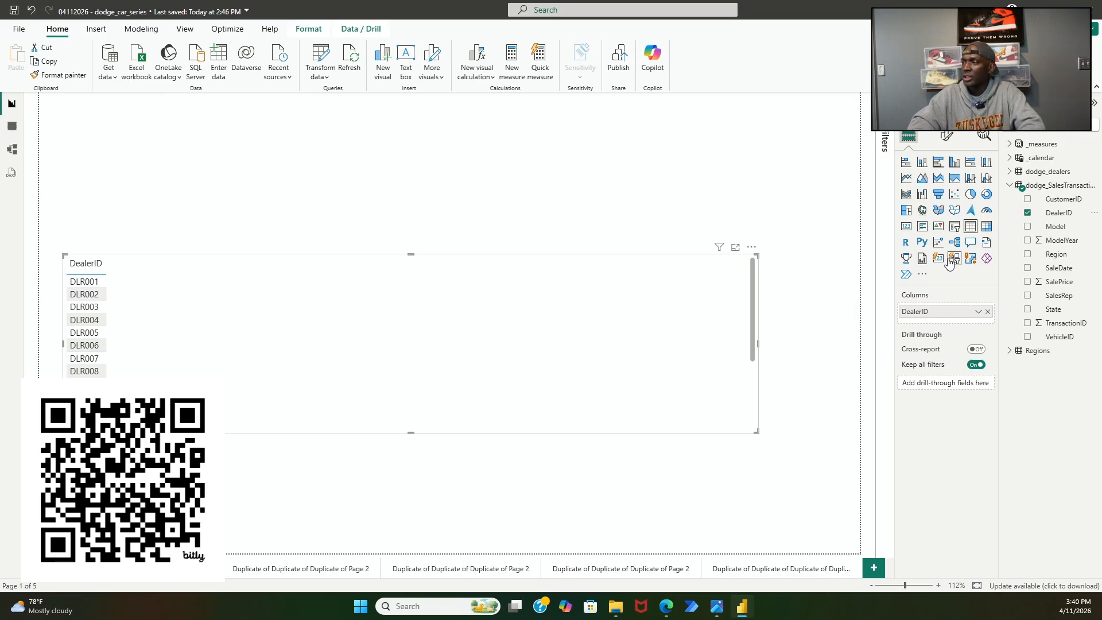
drag(1059, 199, 982, 320)
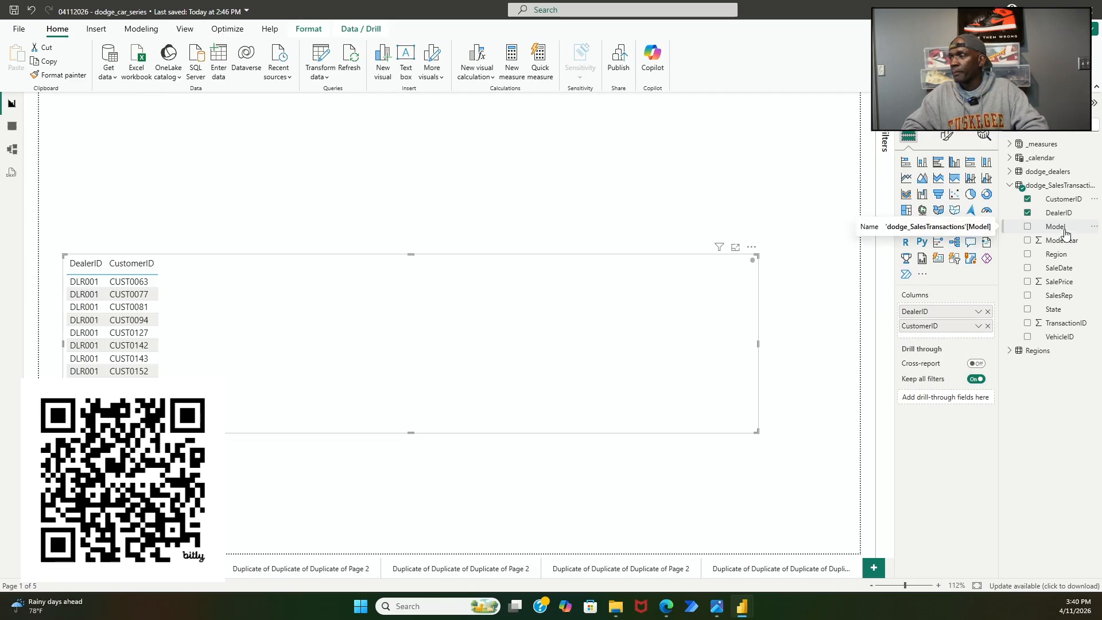
drag(1064, 232, 975, 335)
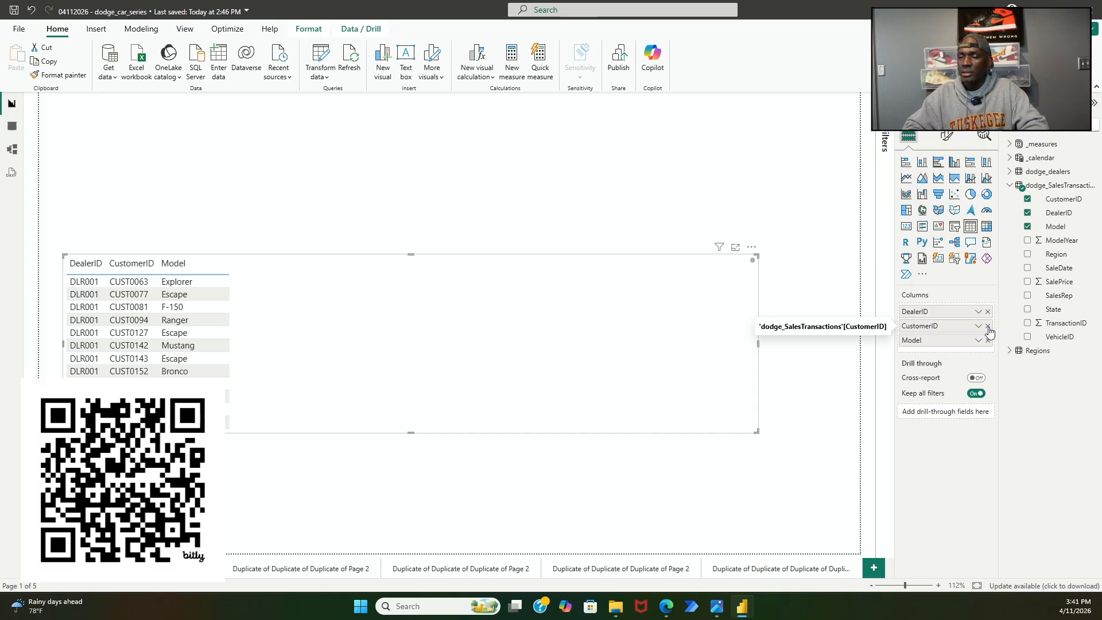
drag(989, 332, 973, 317)
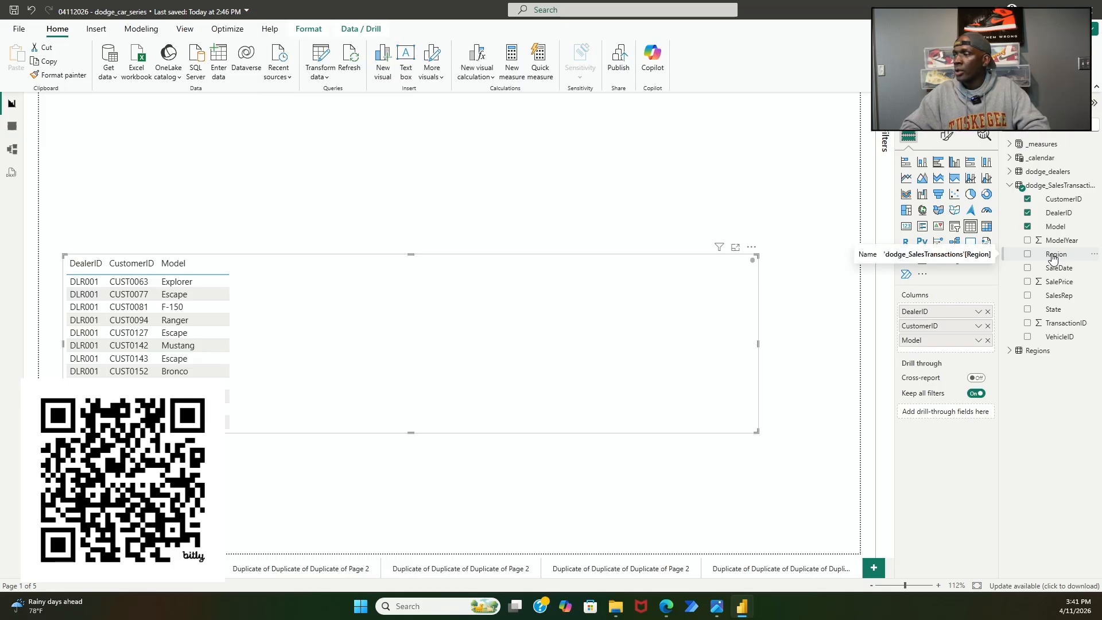
- Add Region as the table visual's first column, SaleDate as its last, and SalePrice between Model and SaleDate
drag(1052, 258, 983, 312)
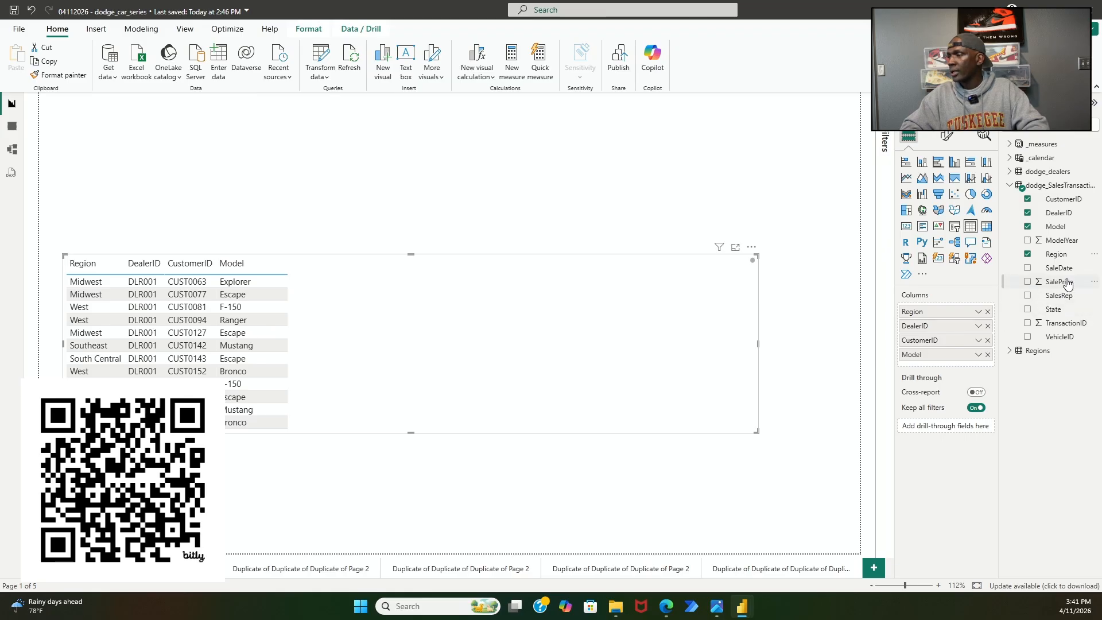
drag(1067, 275, 973, 365)
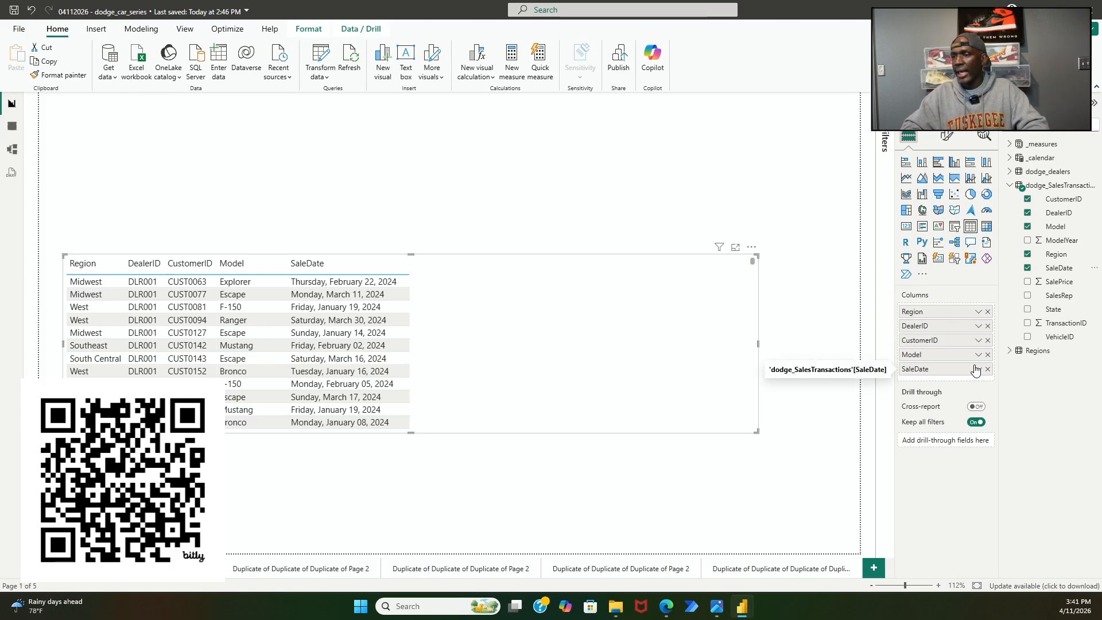
click(979, 372)
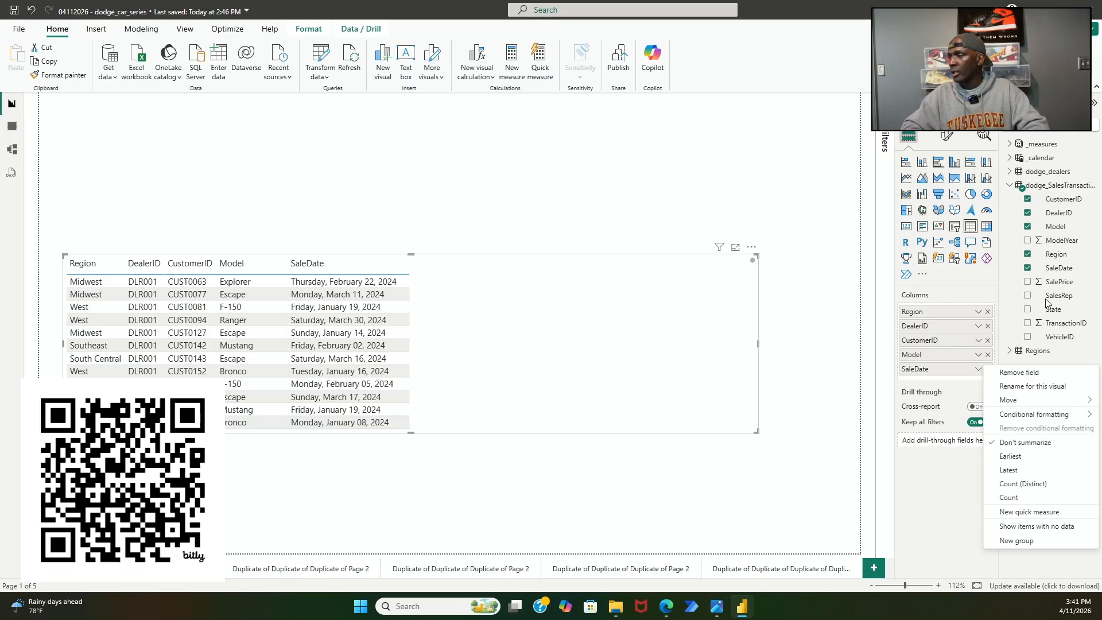
drag(1059, 282, 983, 367)
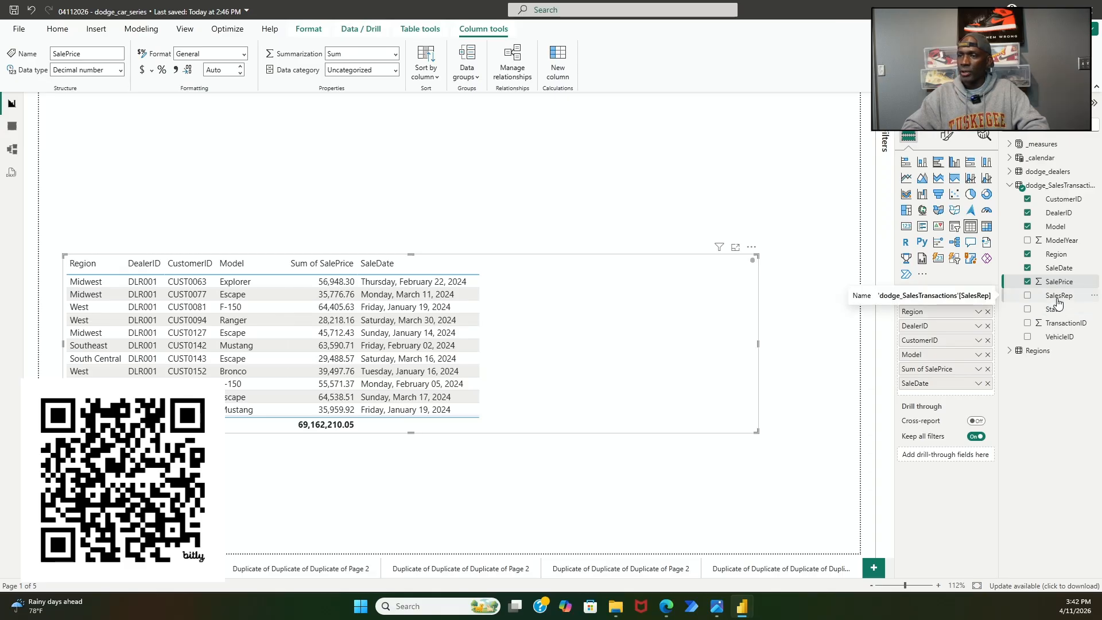
- Add SalesRep after DealerID, State after Region, and TransactionID before SaleDate in the table visual
drag(1059, 302, 984, 338)
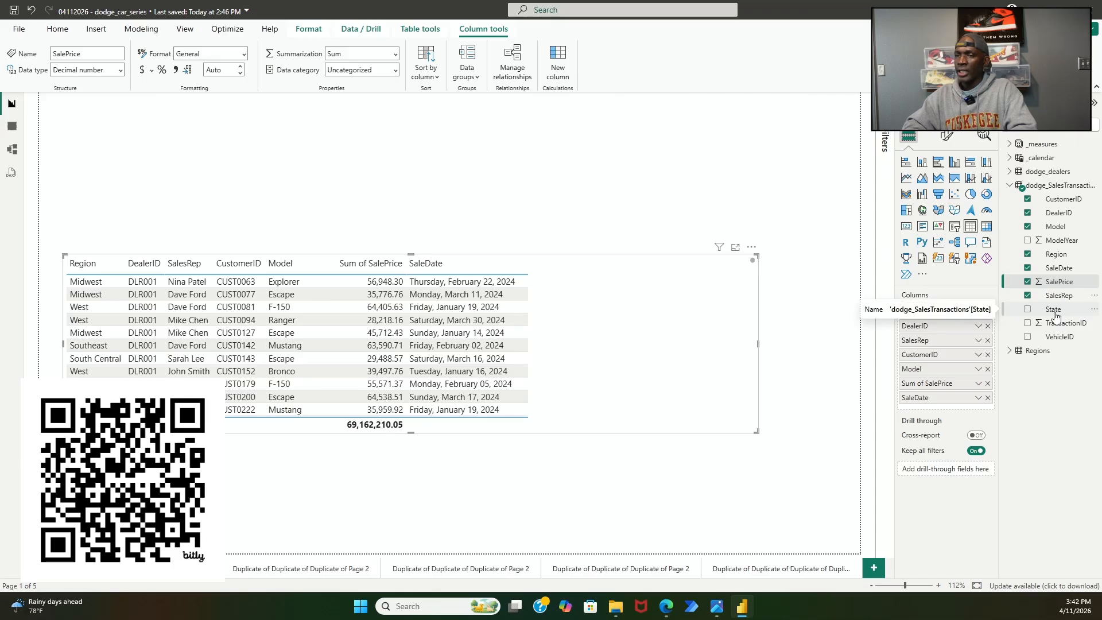
drag(1055, 315, 963, 325)
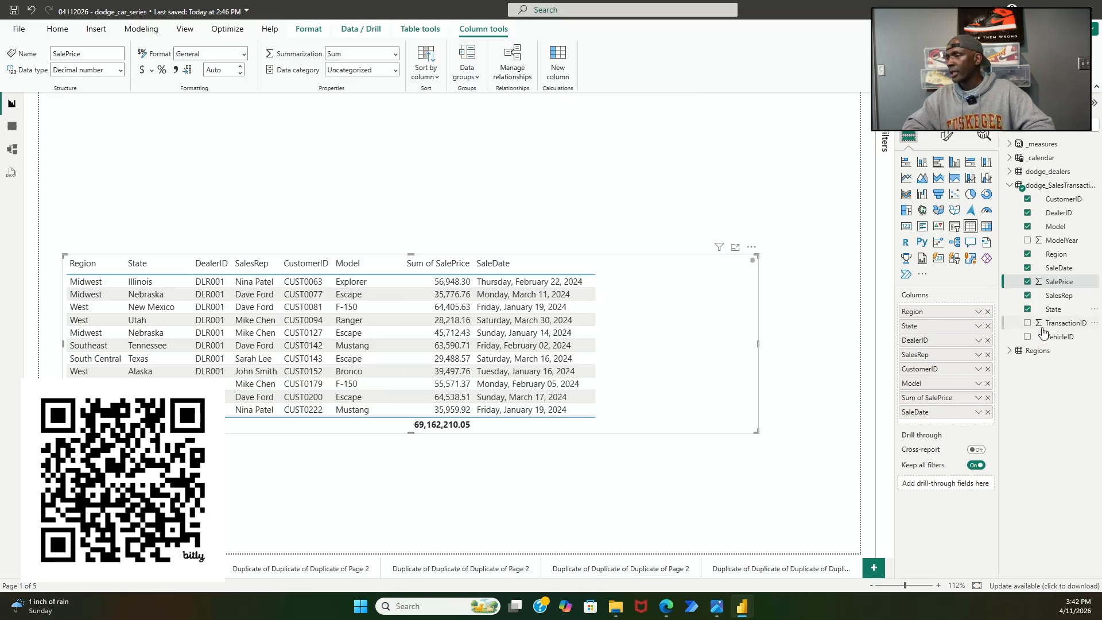
drag(1066, 323, 974, 415)
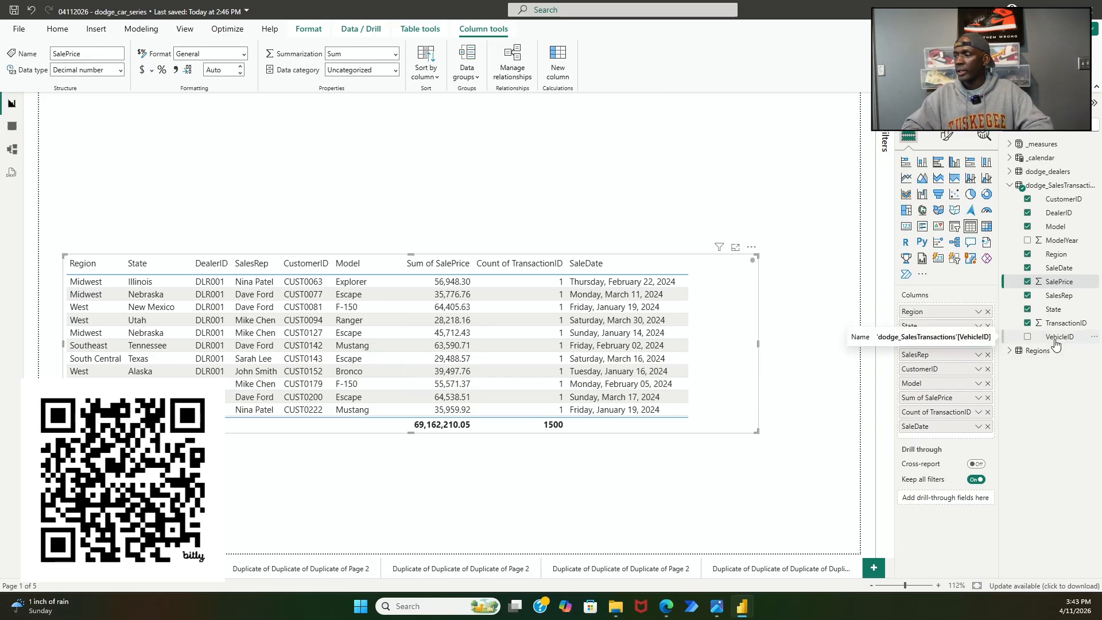
- Add VehicleID to the table visual directly after Model, and widen the visual slightly so all columns fit
drag(1055, 344, 944, 375)
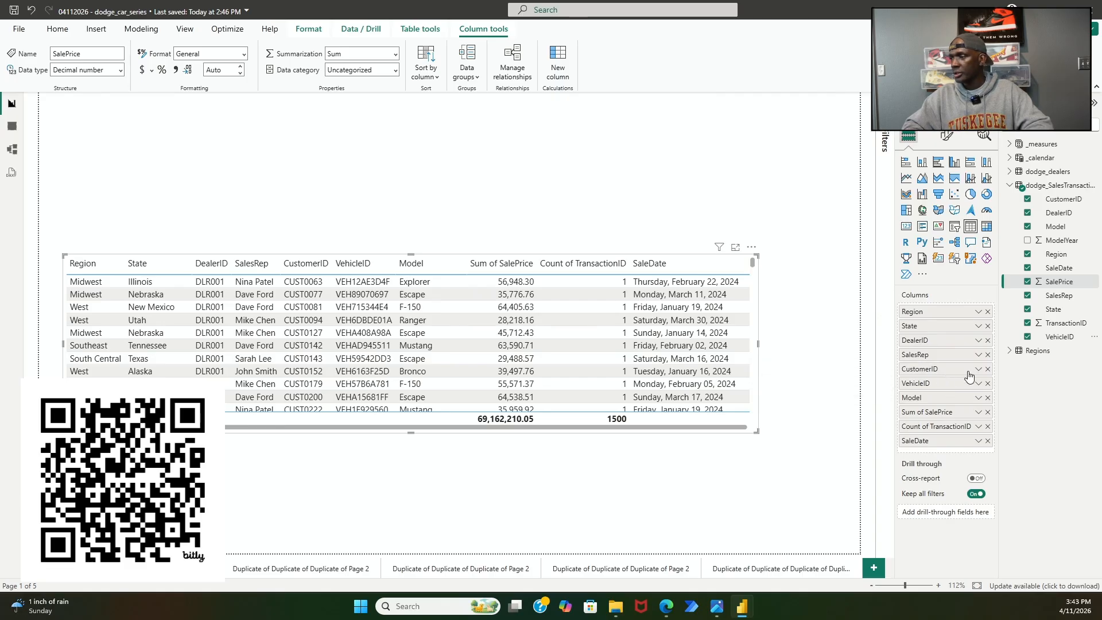
drag(939, 394, 938, 402)
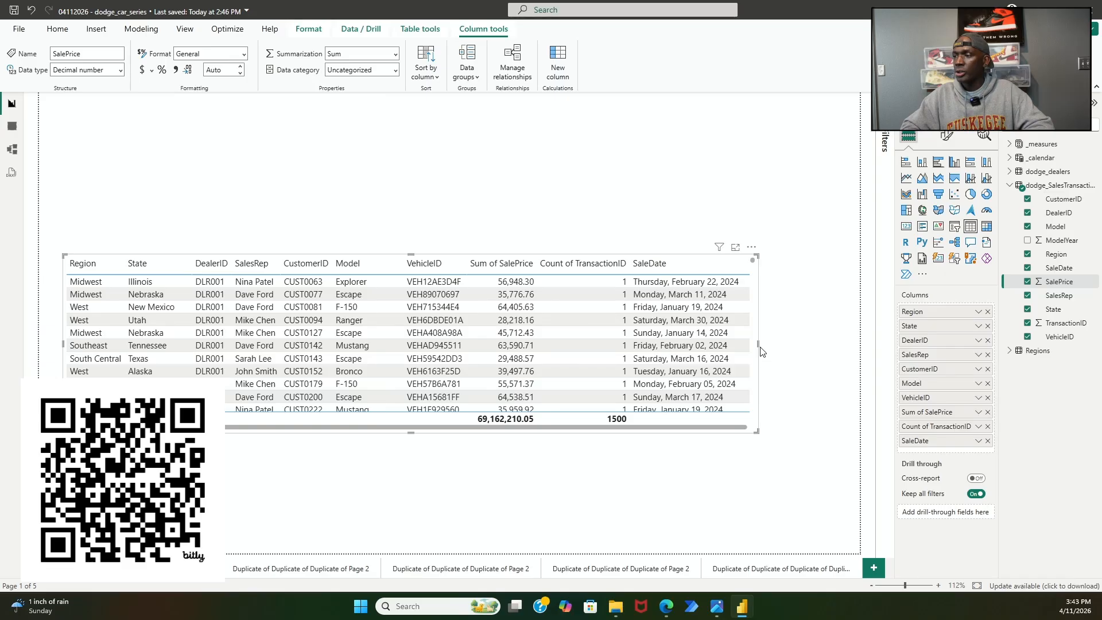
drag(759, 344, 765, 343)
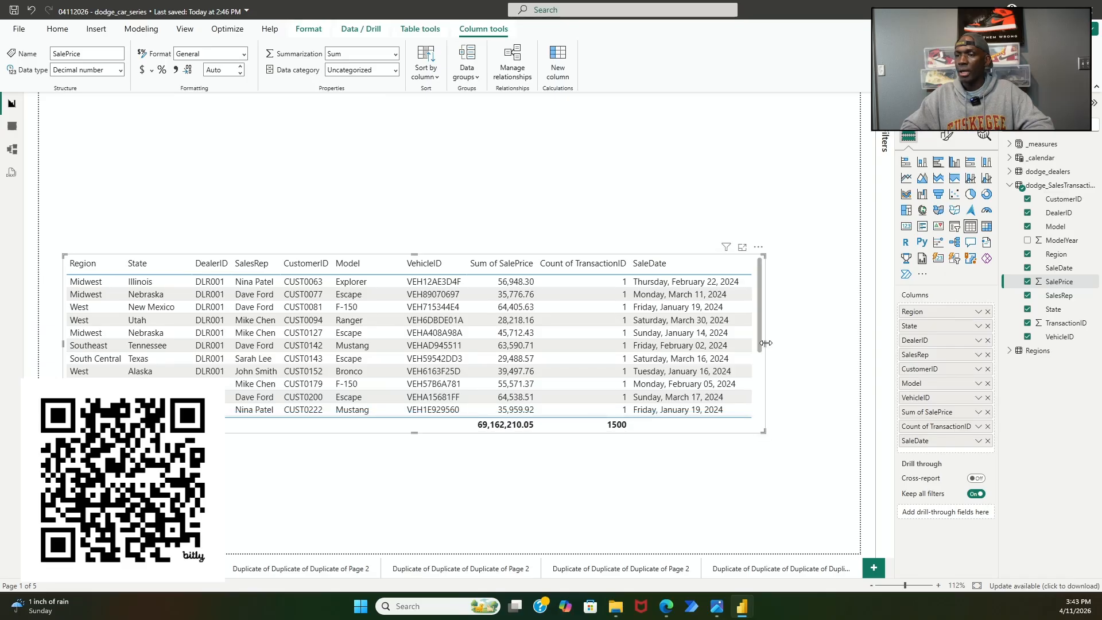
click(799, 367)
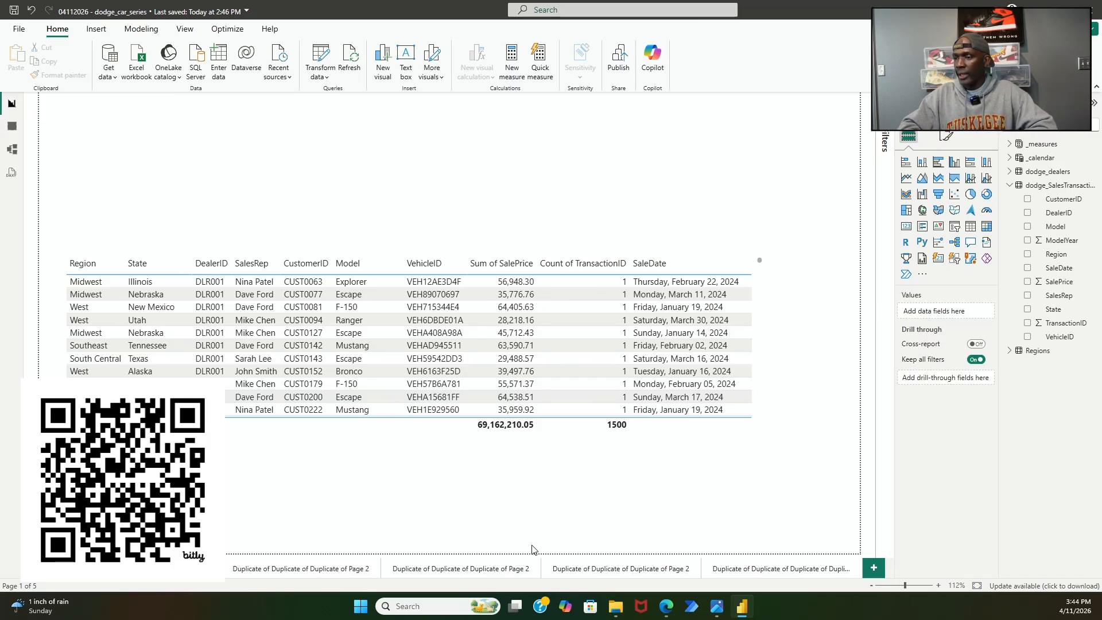
click(612, 612)
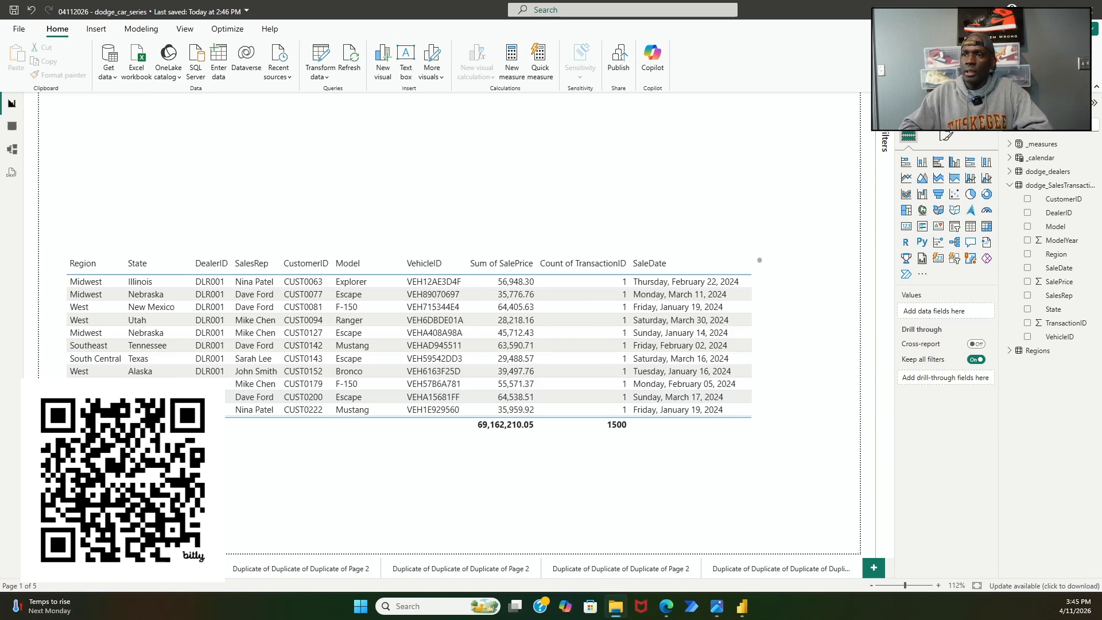
click(137, 62)
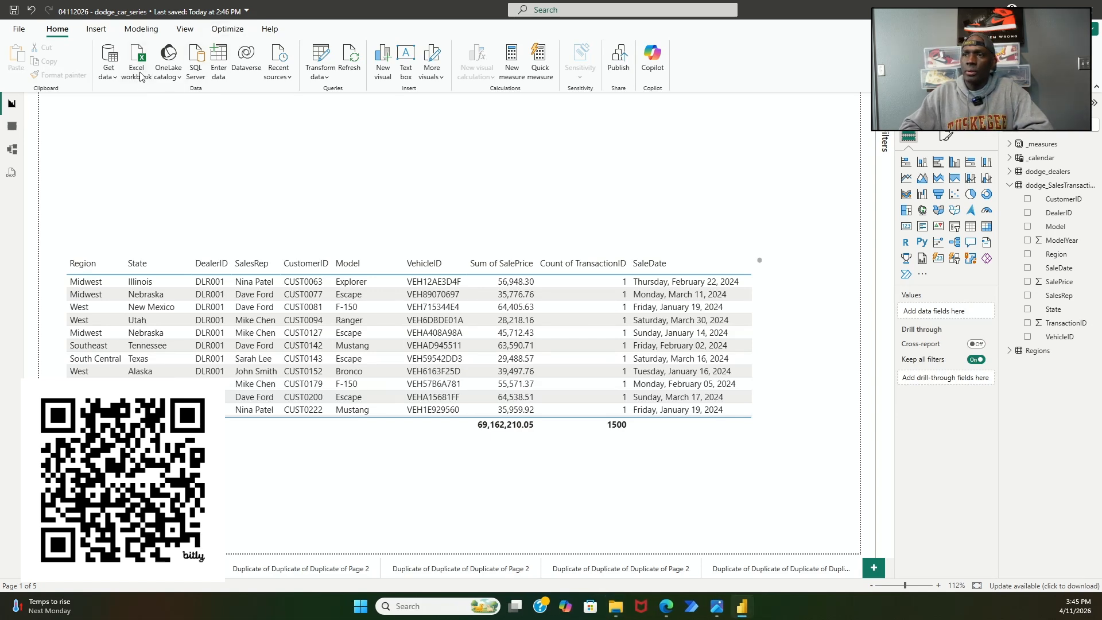
click(389, 10)
click(108, 70)
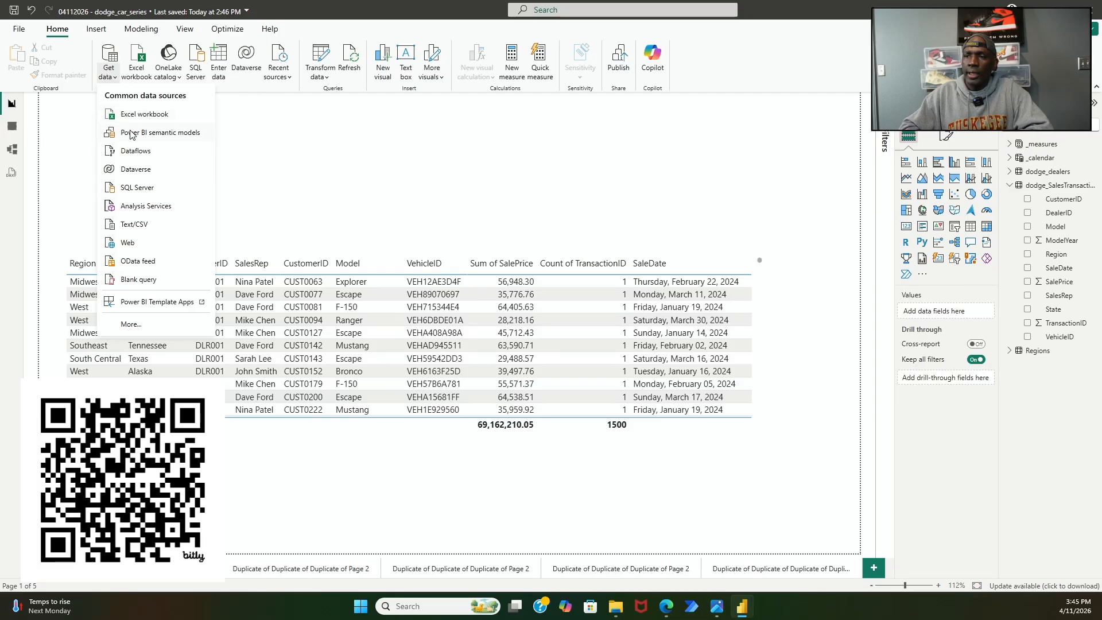
click(151, 114)
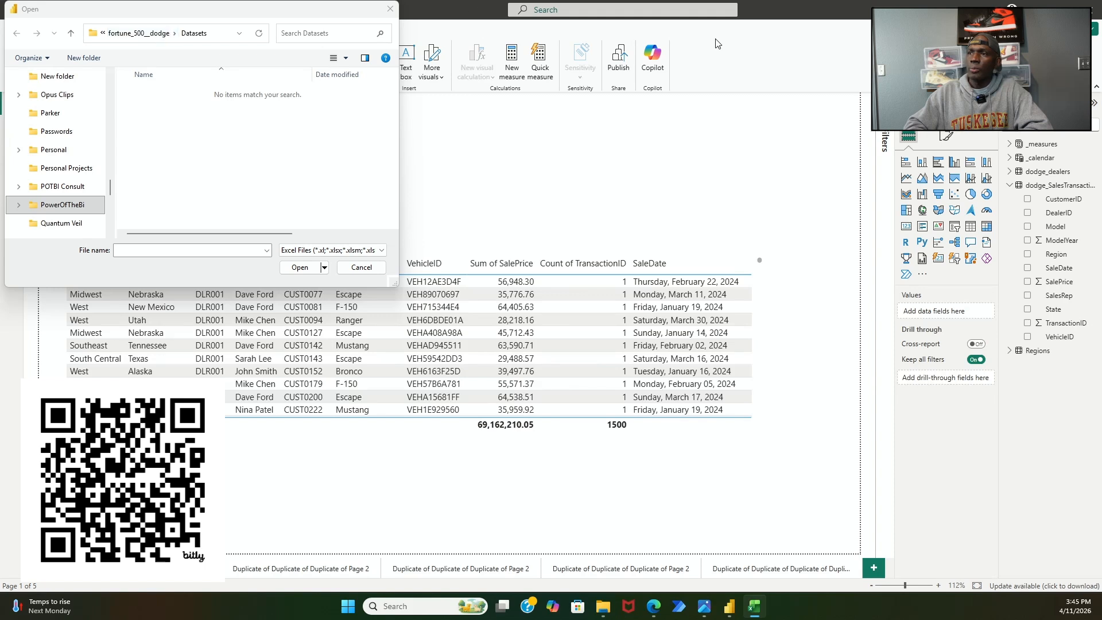
click(389, 8)
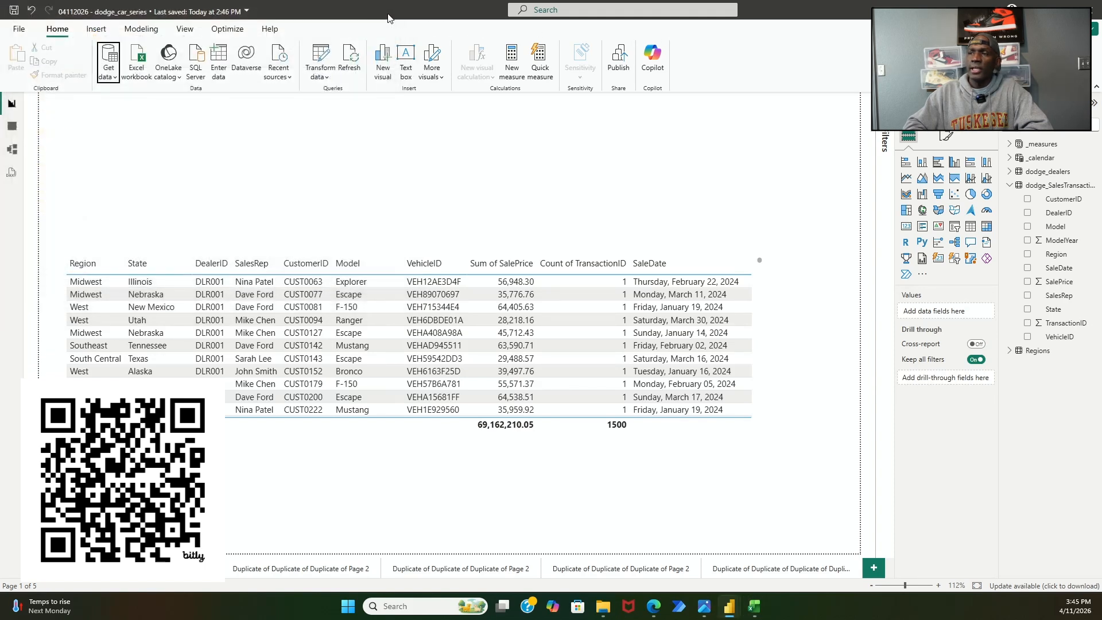
- Connect to the dodge_models CSV file in the Datasets folder as a new data source
click(115, 77)
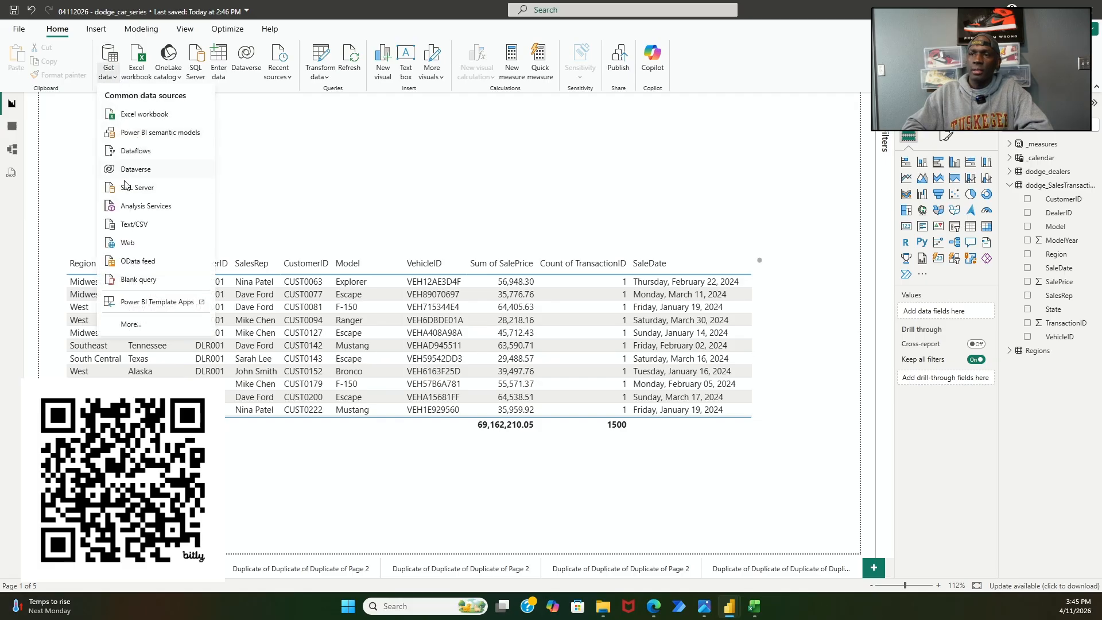
click(128, 226)
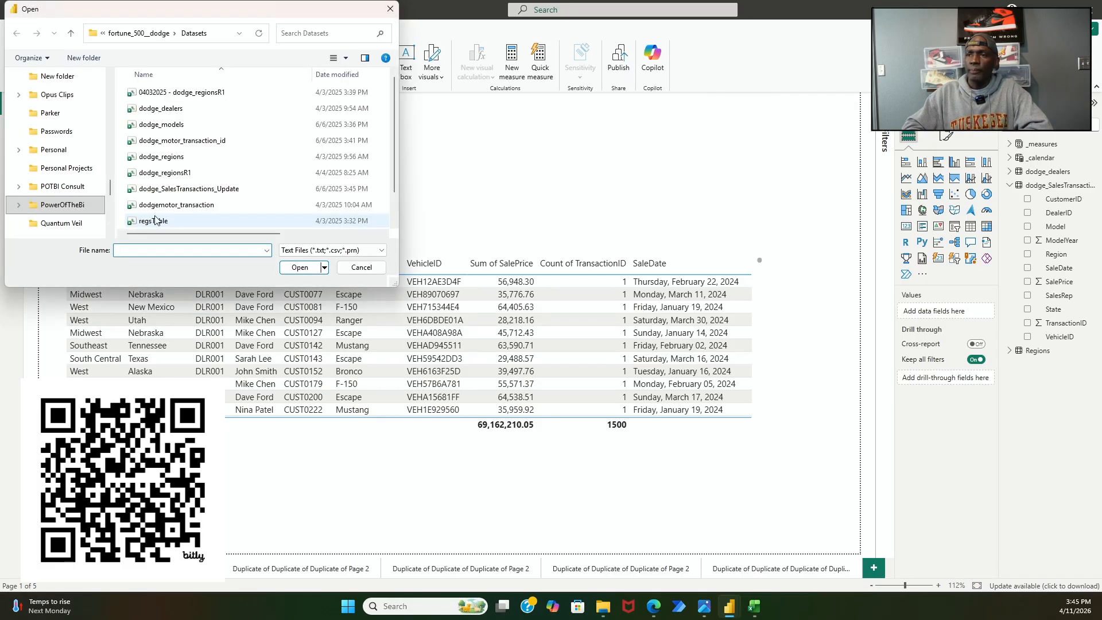
double_click(172, 125)
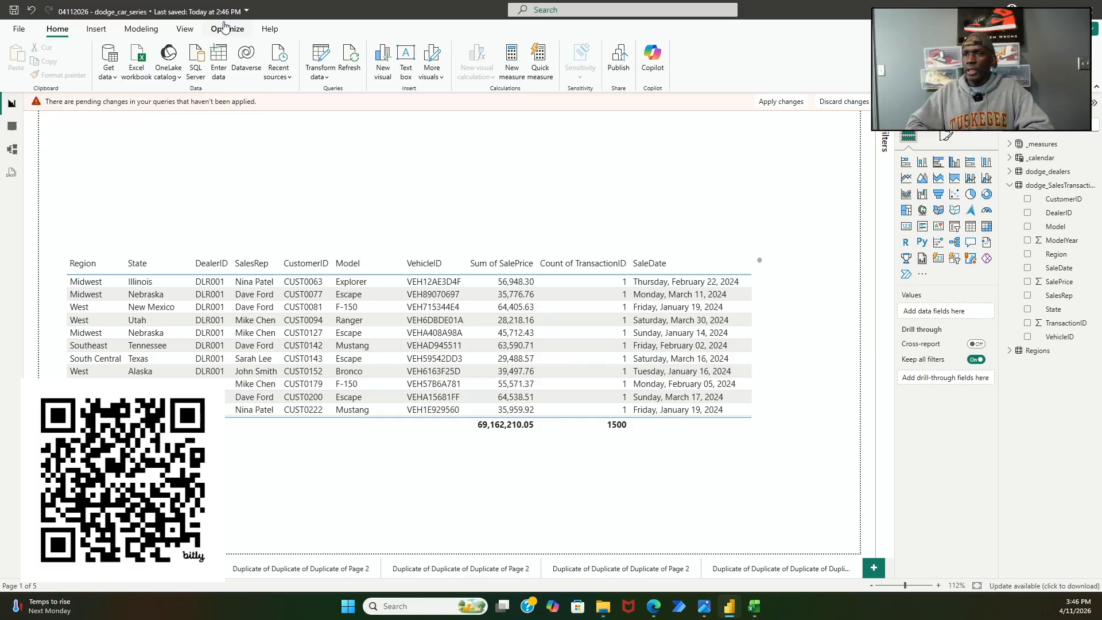
- Show the dodge_SalesTransactions table's data and open the Power Query editor
click(14, 127)
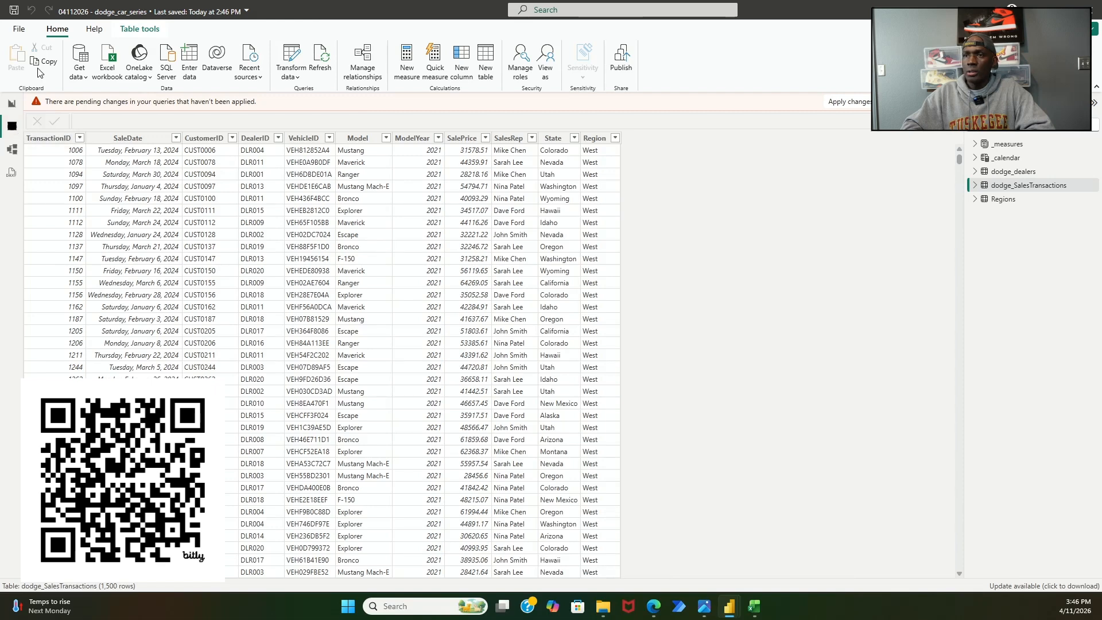
click(285, 74)
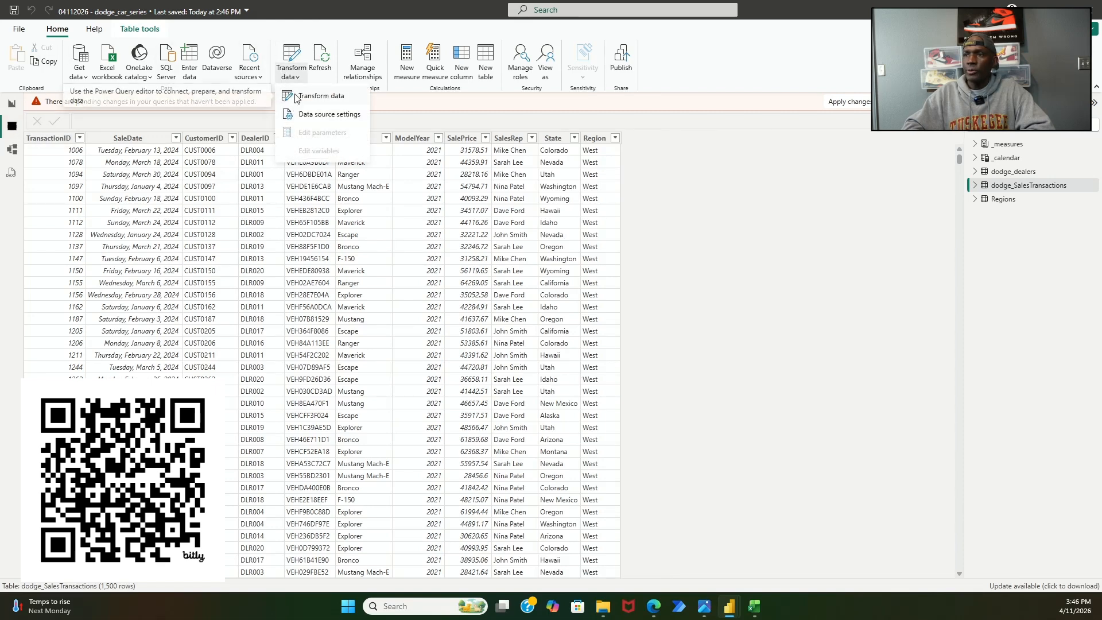
click(297, 98)
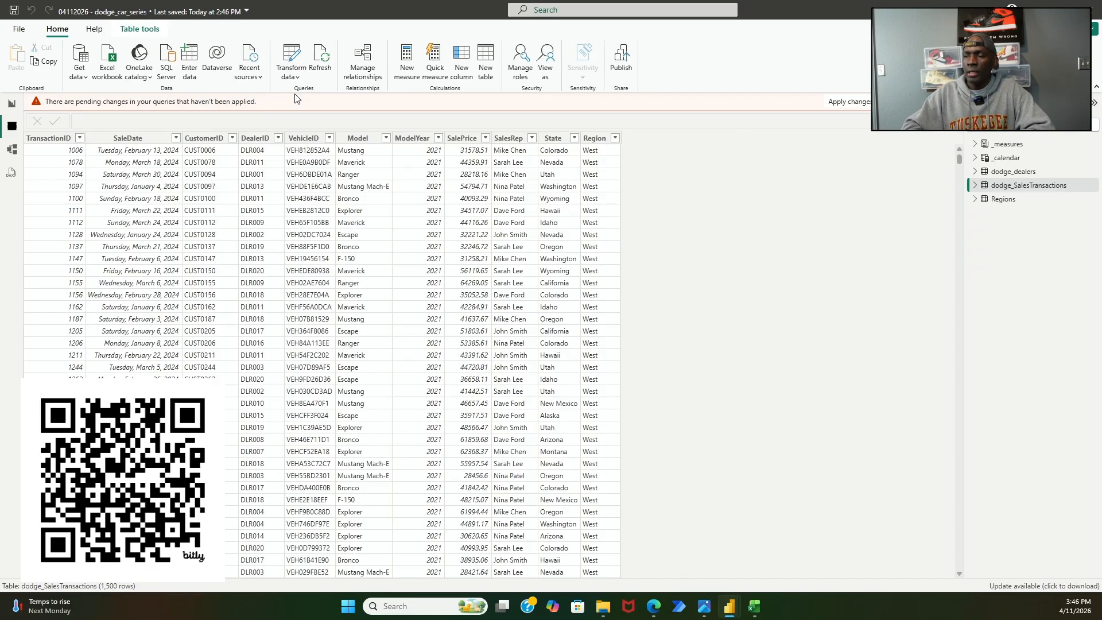
click(299, 80)
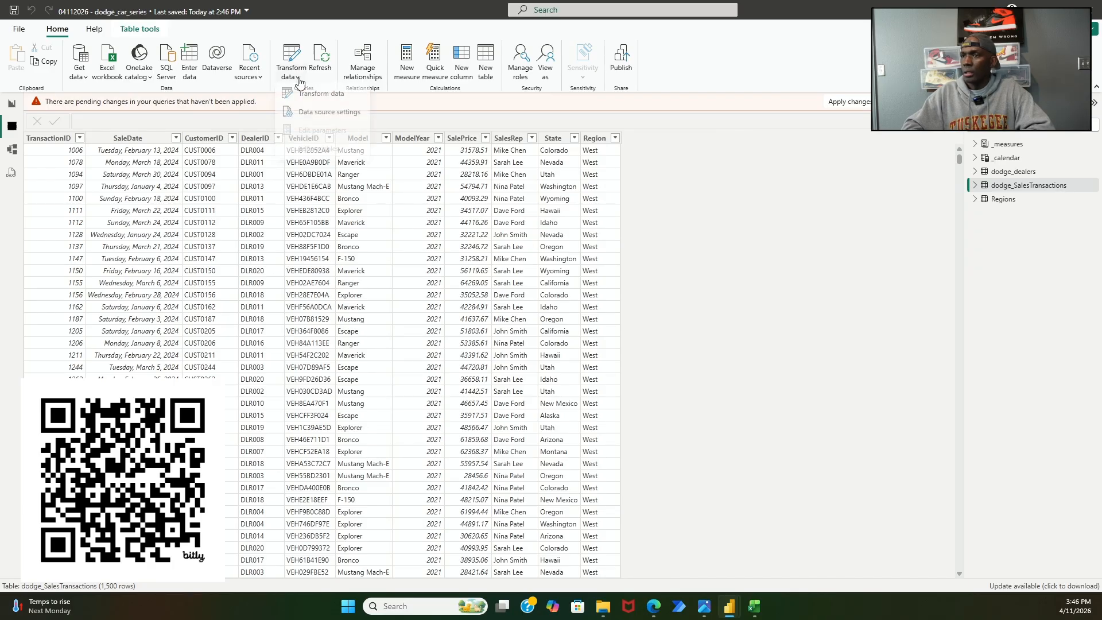
click(306, 94)
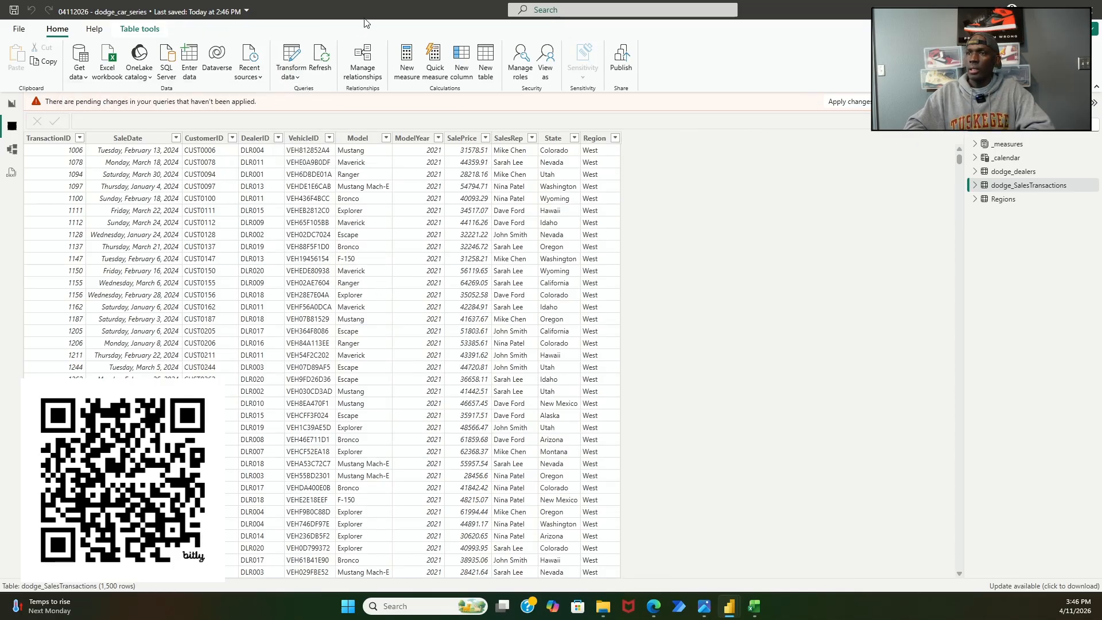
click(1055, 9)
drag(52, 47, 472, 104)
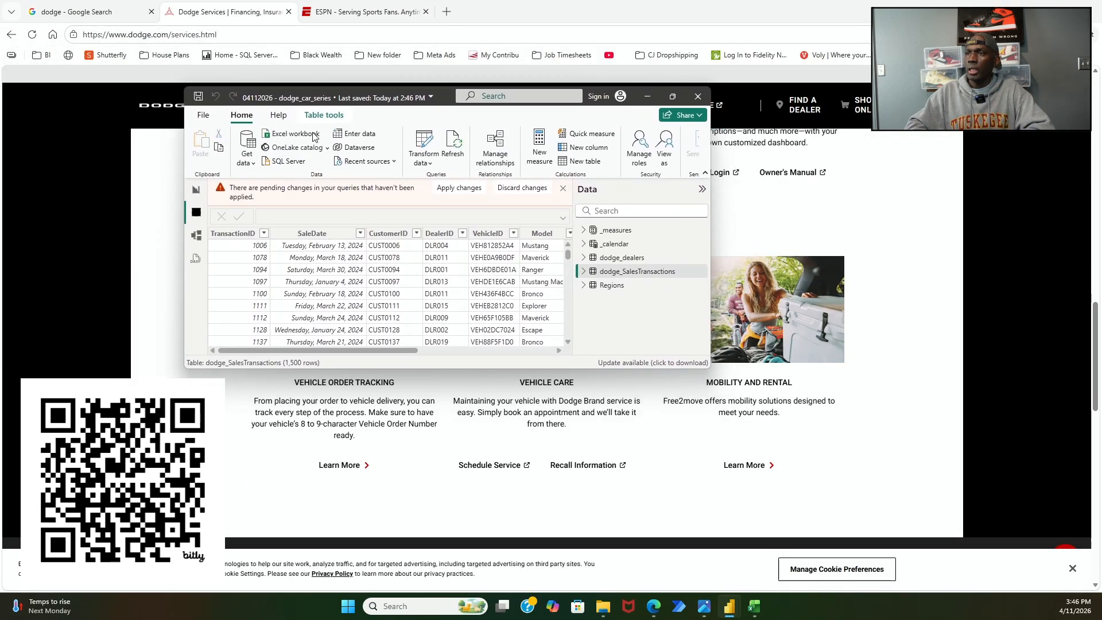
click(672, 99)
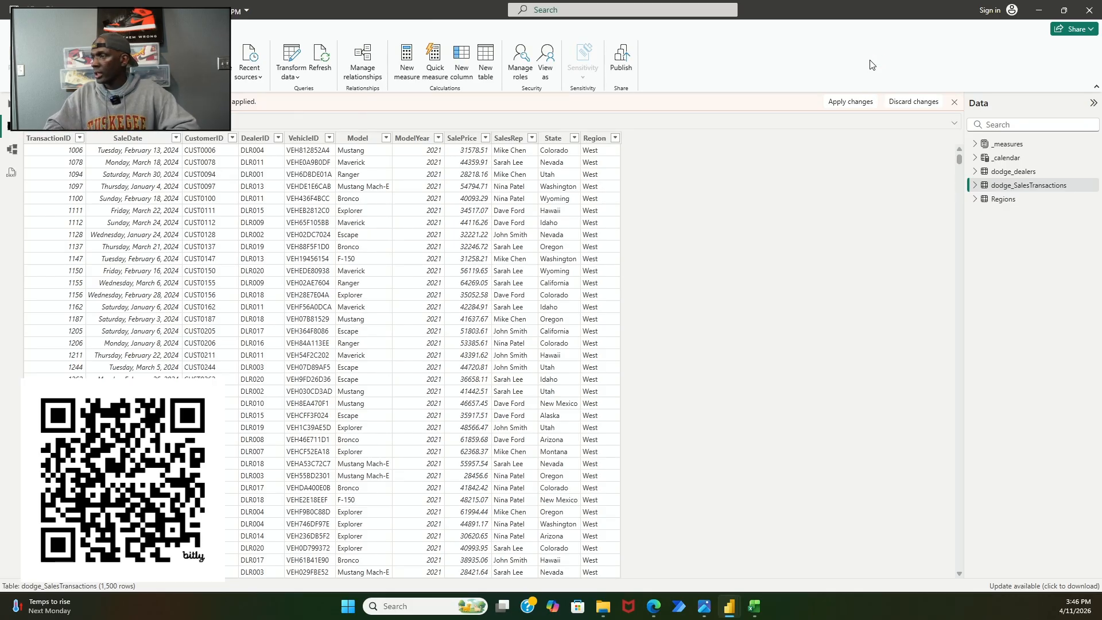
- Apply the pending query changes to the data model and return to the report page
click(867, 102)
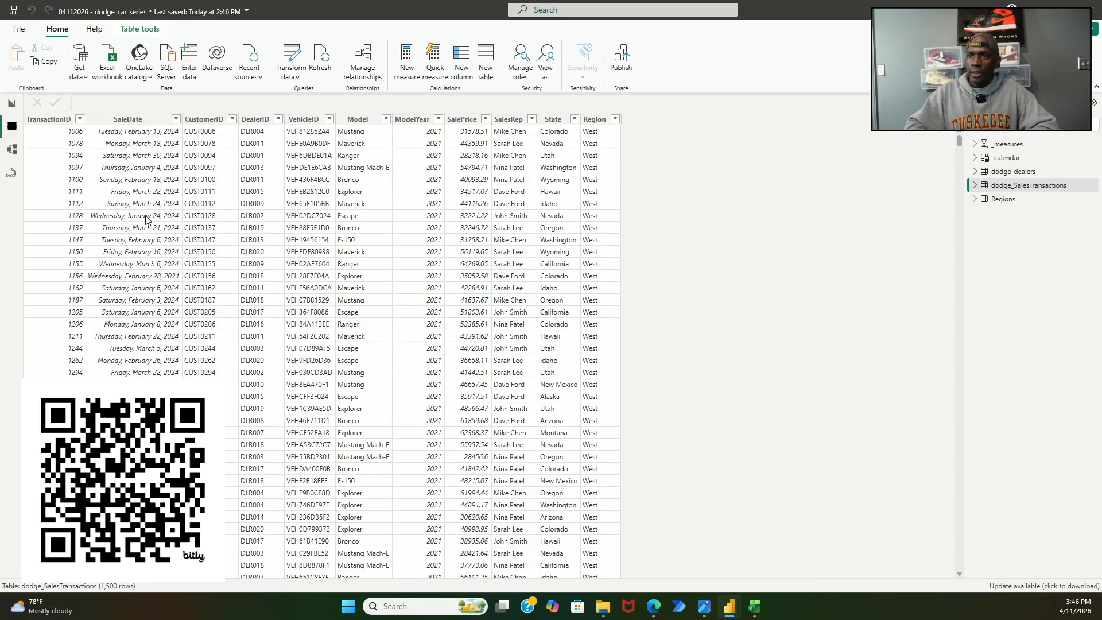
click(21, 109)
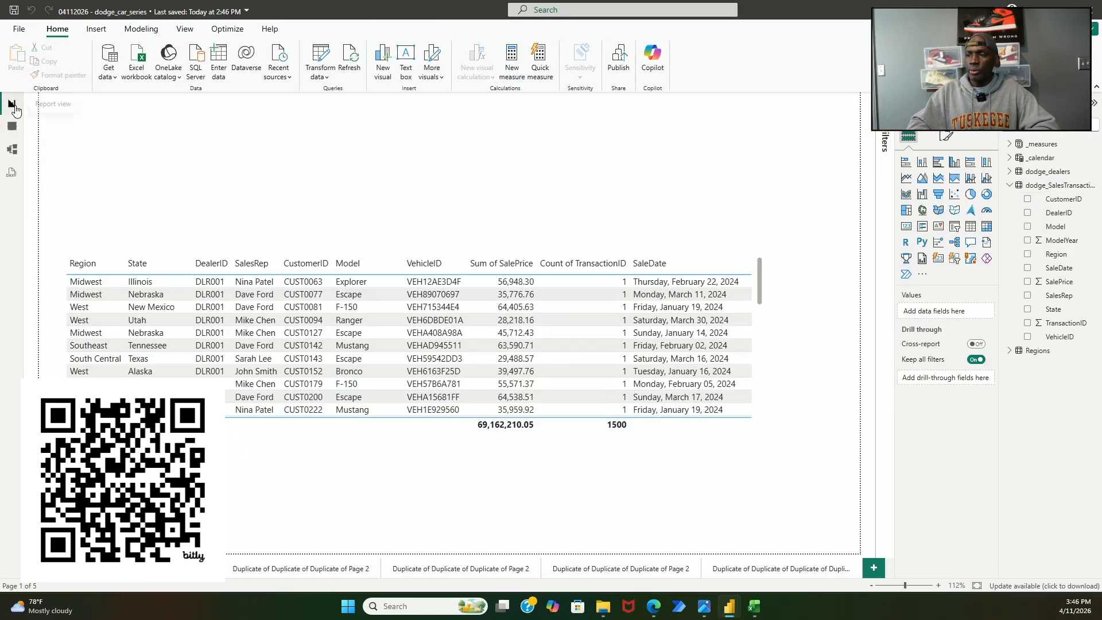